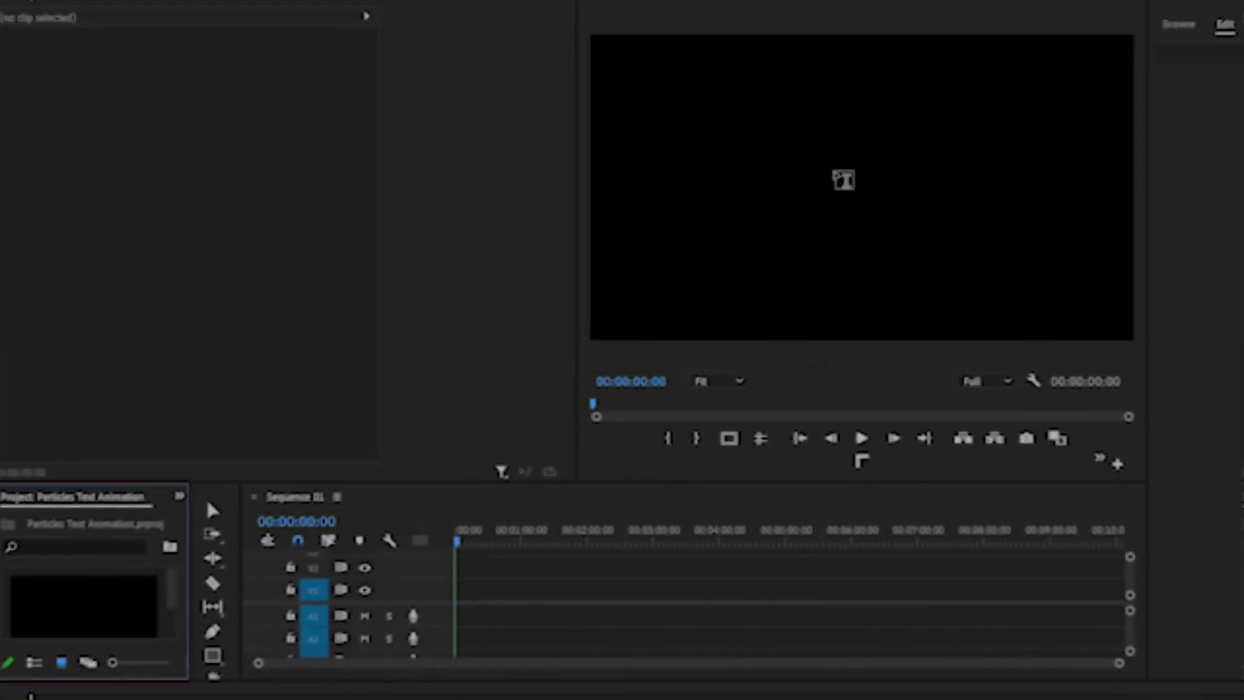
- Add a text title reading 'particles' over the frame
{"action": "left_click", "coordinate": [843, 179]}
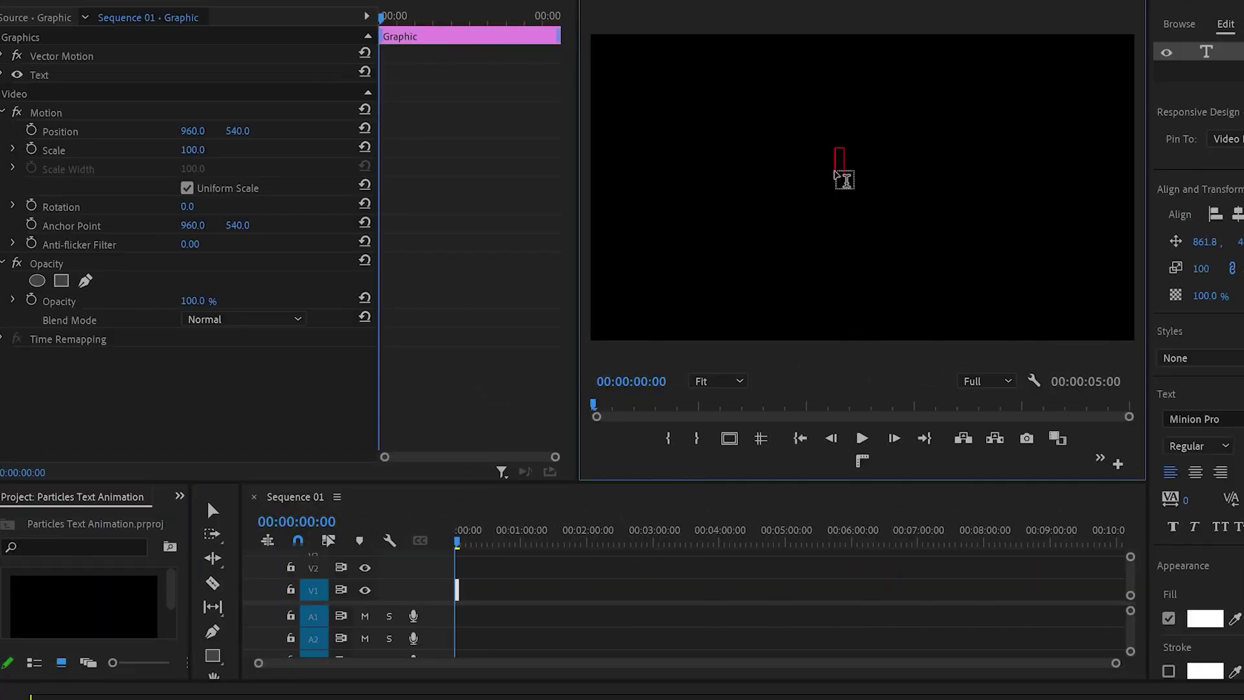
{"action": "type", "text": "particle"}
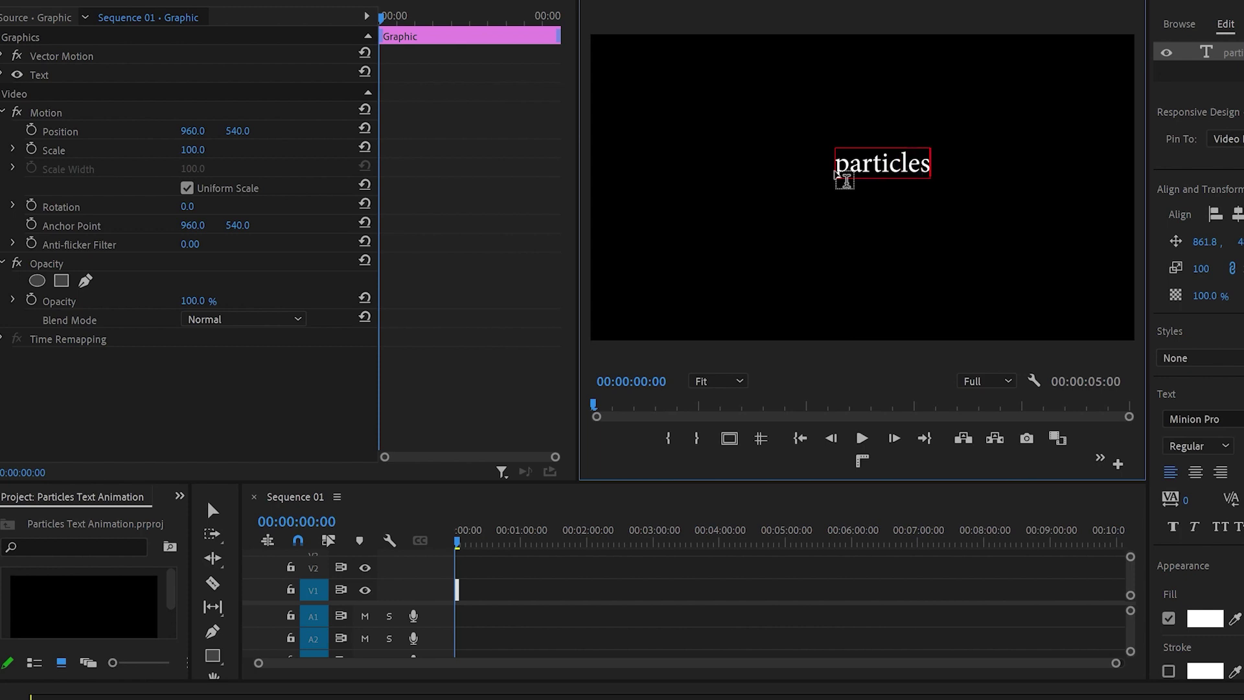
{"action": "type", "text": "s"}
{"action": "key", "text": "Escape"}
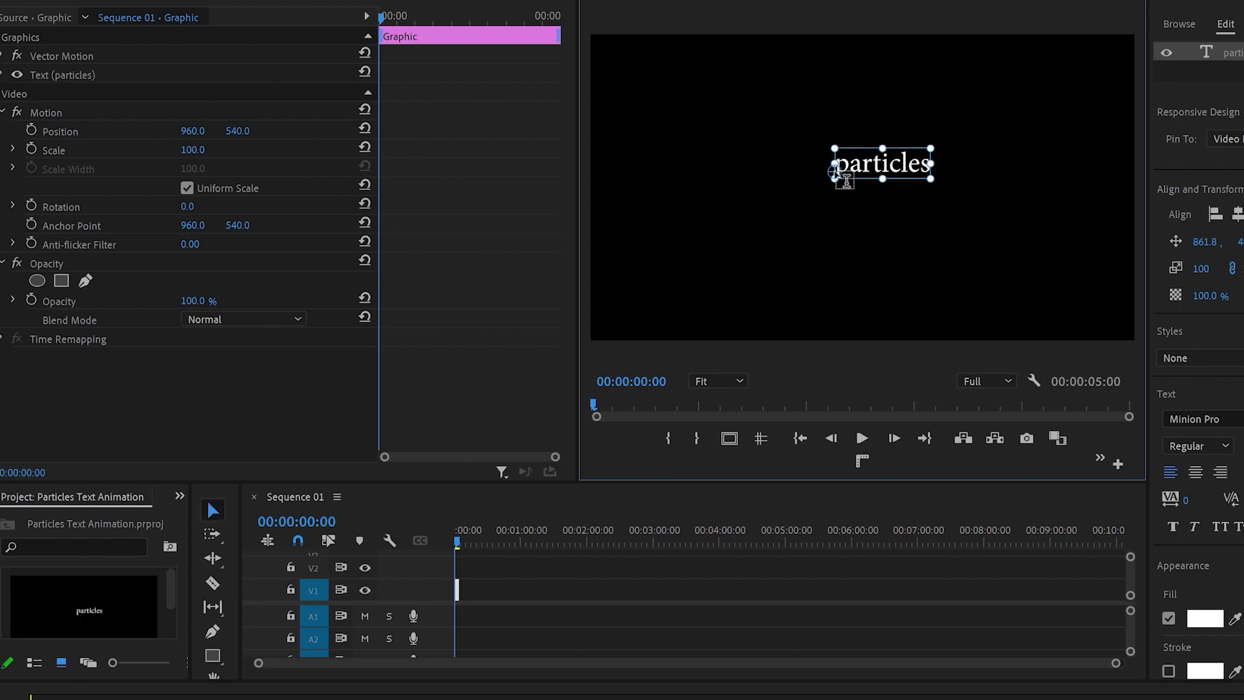
- Set the title to Nimbus Sans Becker PBla in All Caps, scaled to 208% and centred
{"action": "left_click", "coordinate": [1218, 420]}
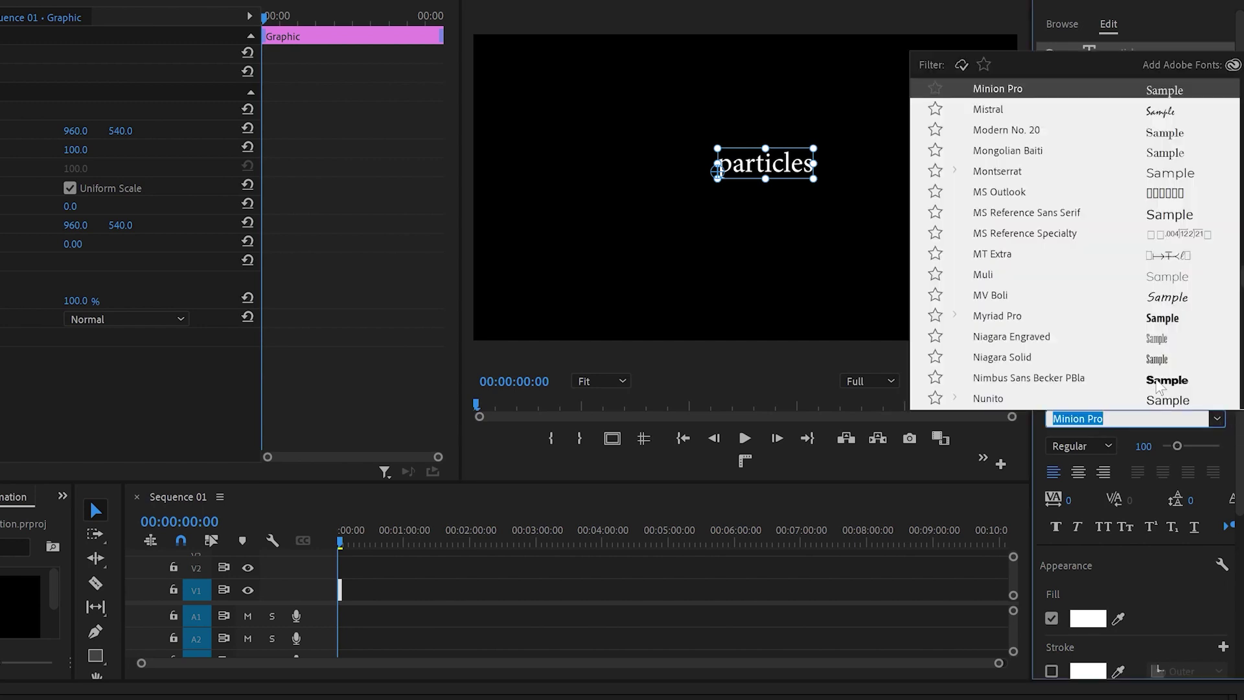
{"action": "left_click", "coordinate": [1157, 382]}
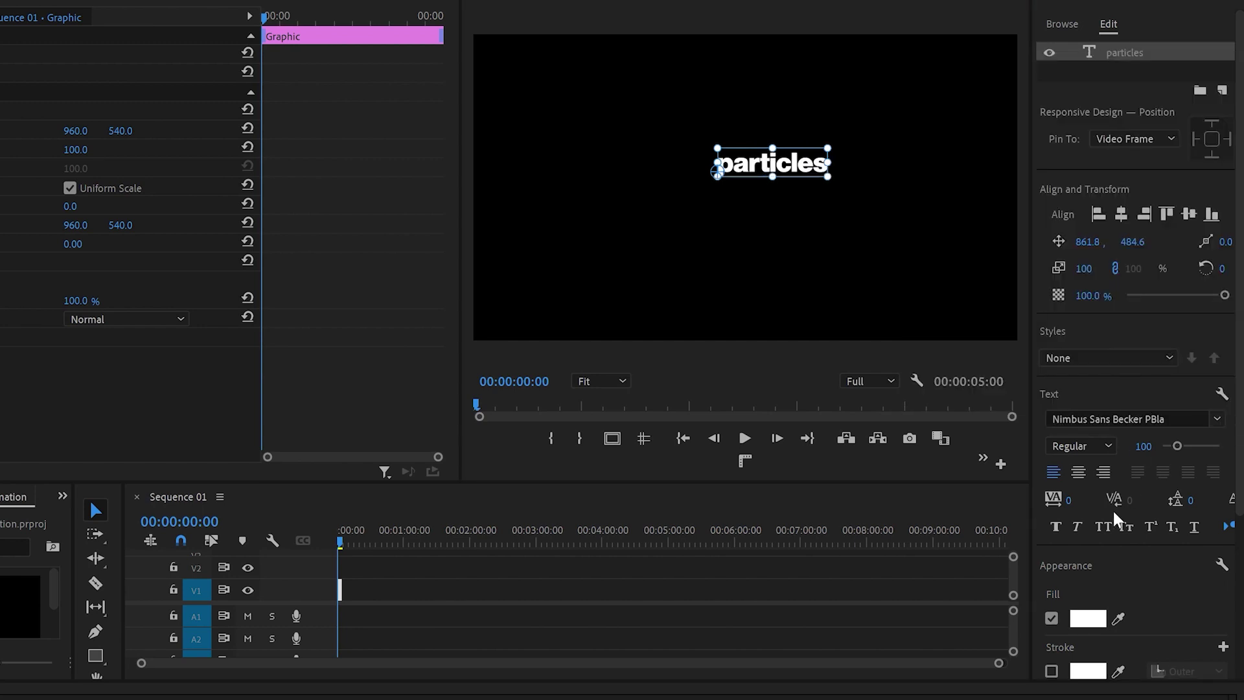
{"action": "left_click", "coordinate": [1104, 527]}
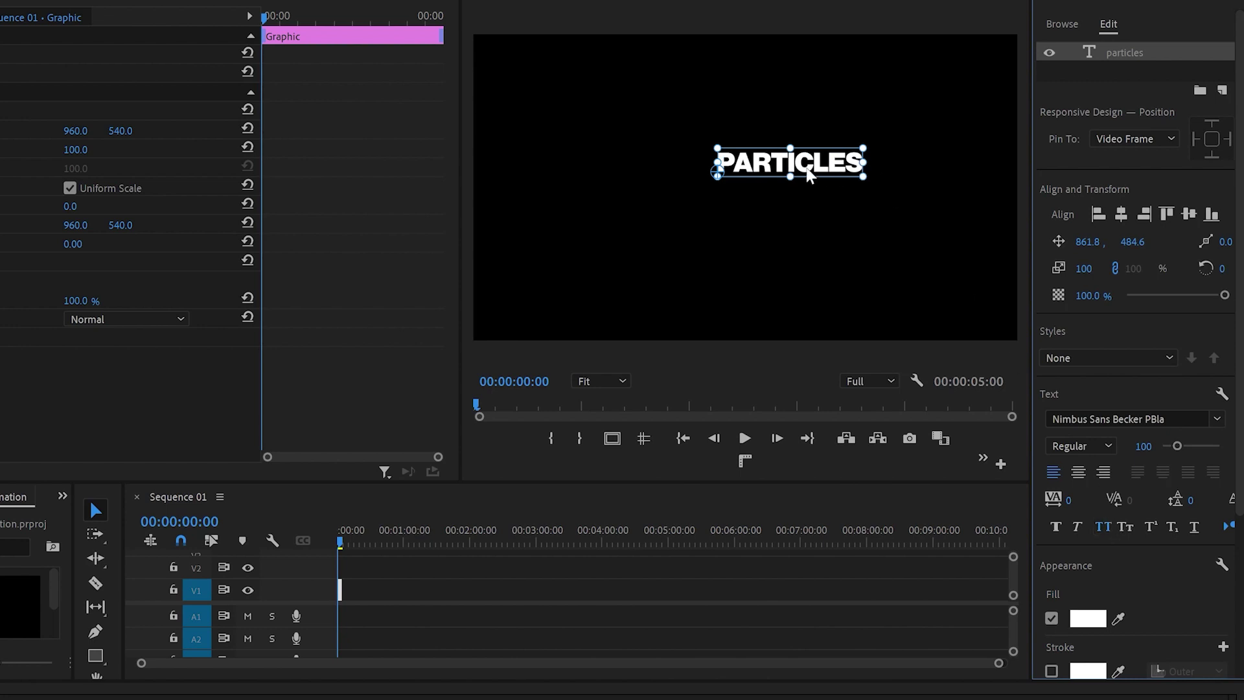
{"action": "left_click_drag", "start_coordinate": [809, 176], "coordinate": [718, 220]}
{"action": "left_click_drag", "start_coordinate": [831, 194], "coordinate": [765, 215]}
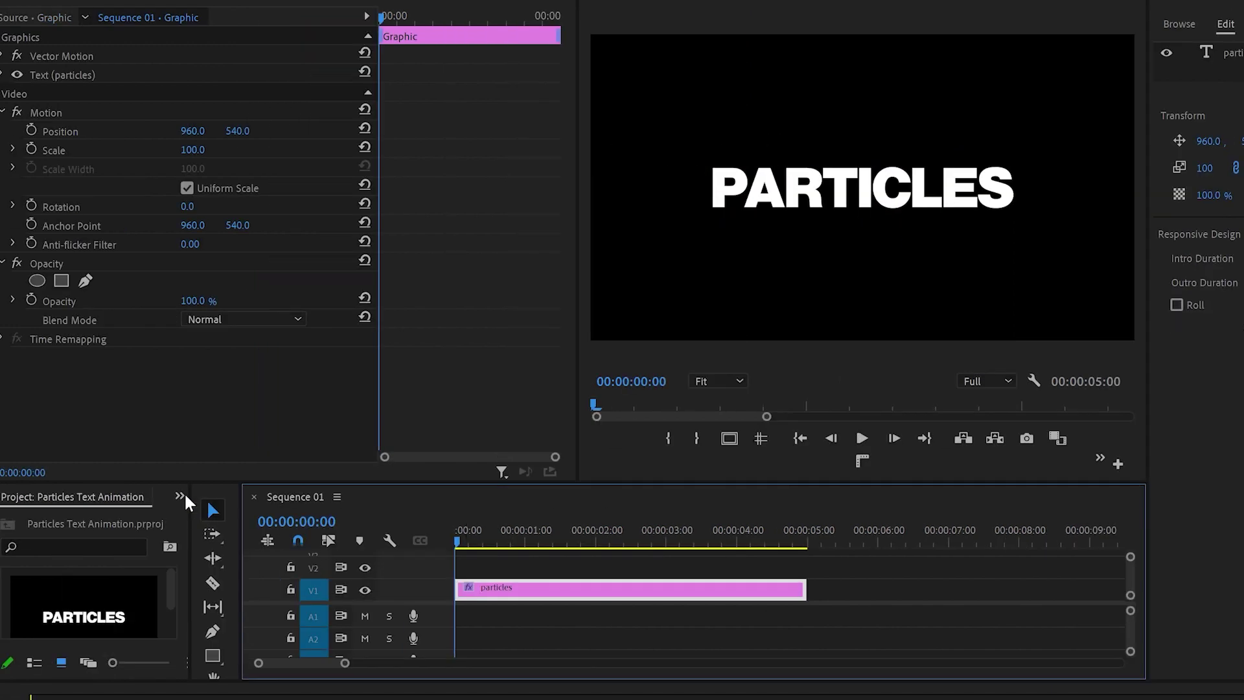
- Search the Effects panel for 'gaus' and apply Gaussian Blur to the particles clip
{"action": "left_click", "coordinate": [179, 496]}
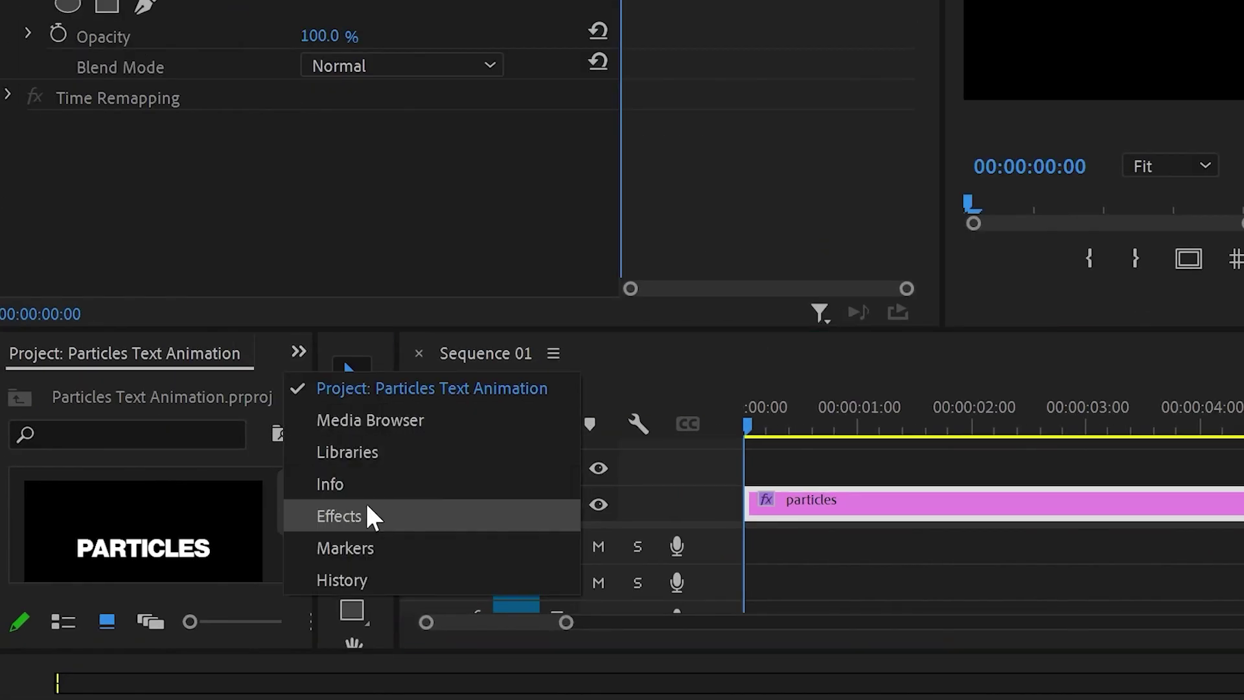
{"action": "left_click", "coordinate": [368, 508]}
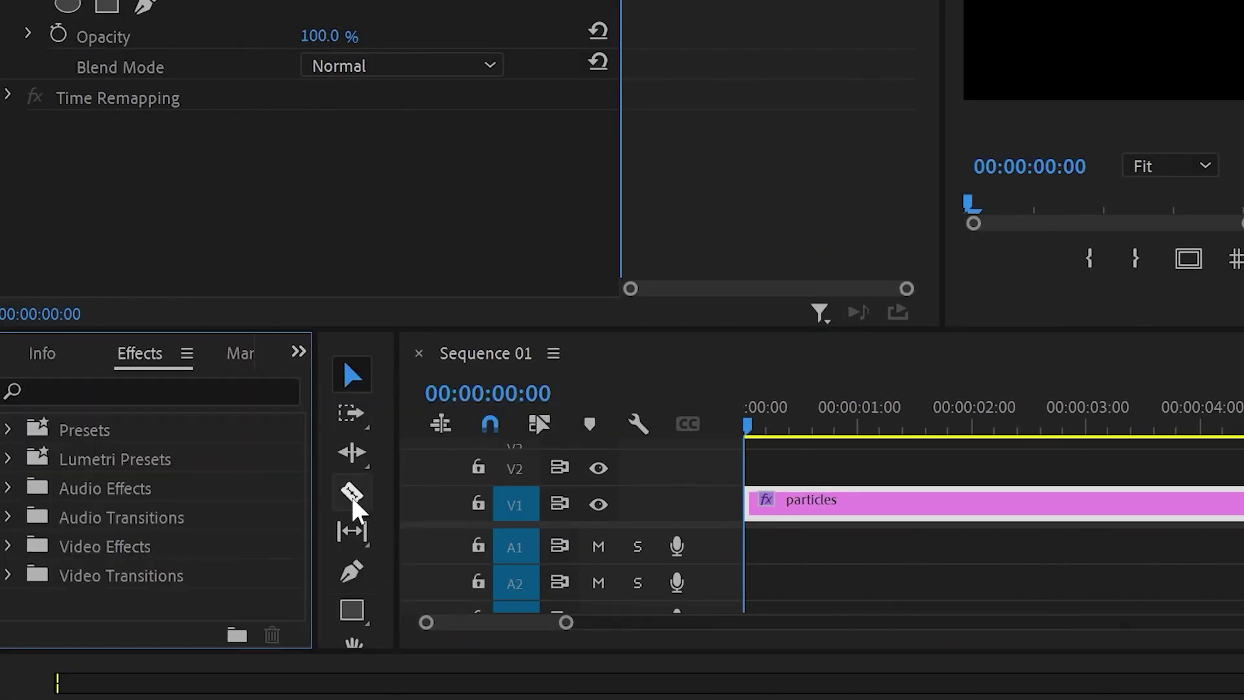
{"action": "left_click", "coordinate": [199, 388]}
{"action": "type", "text": "ga"}
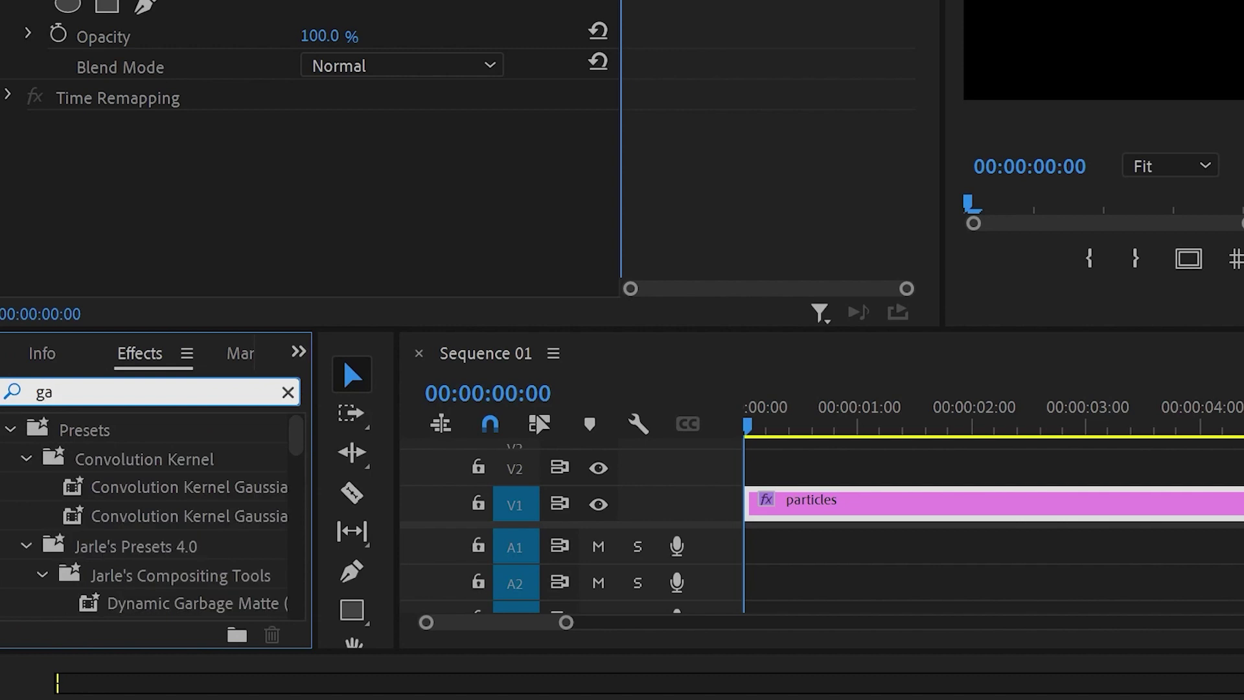
{"action": "type", "text": "usi="}
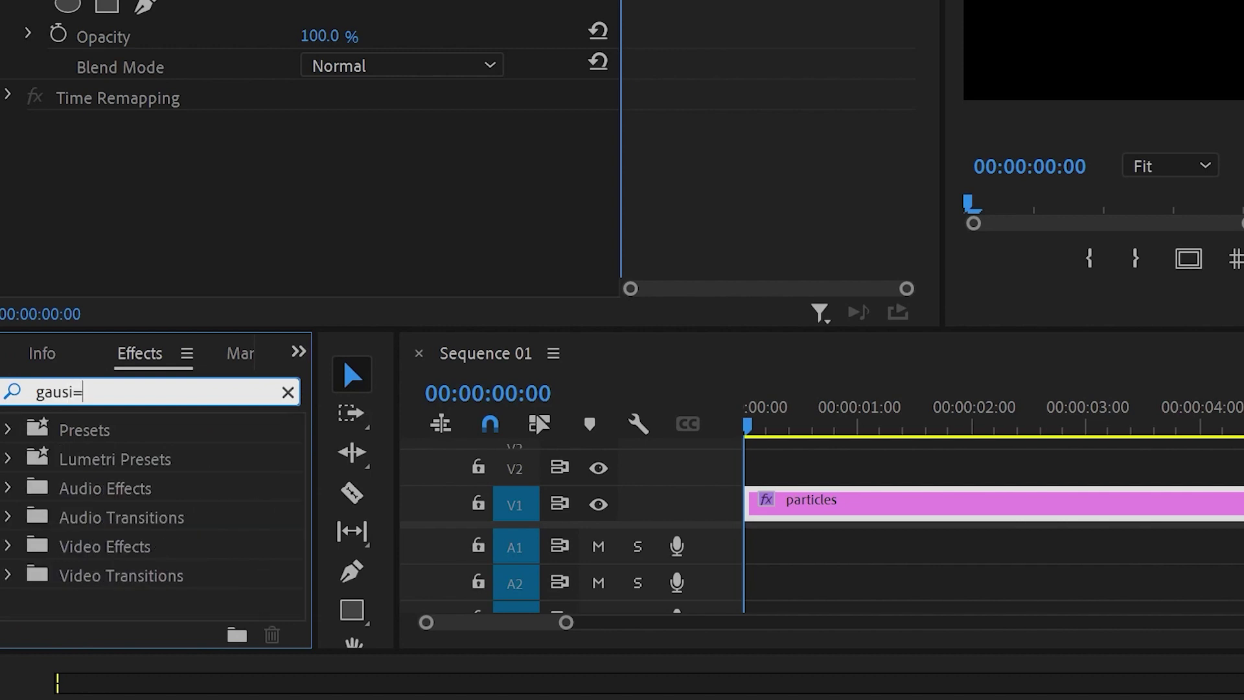
{"action": "key", "text": "BackSpace"}
{"action": "key", "text": "BackSpace"}
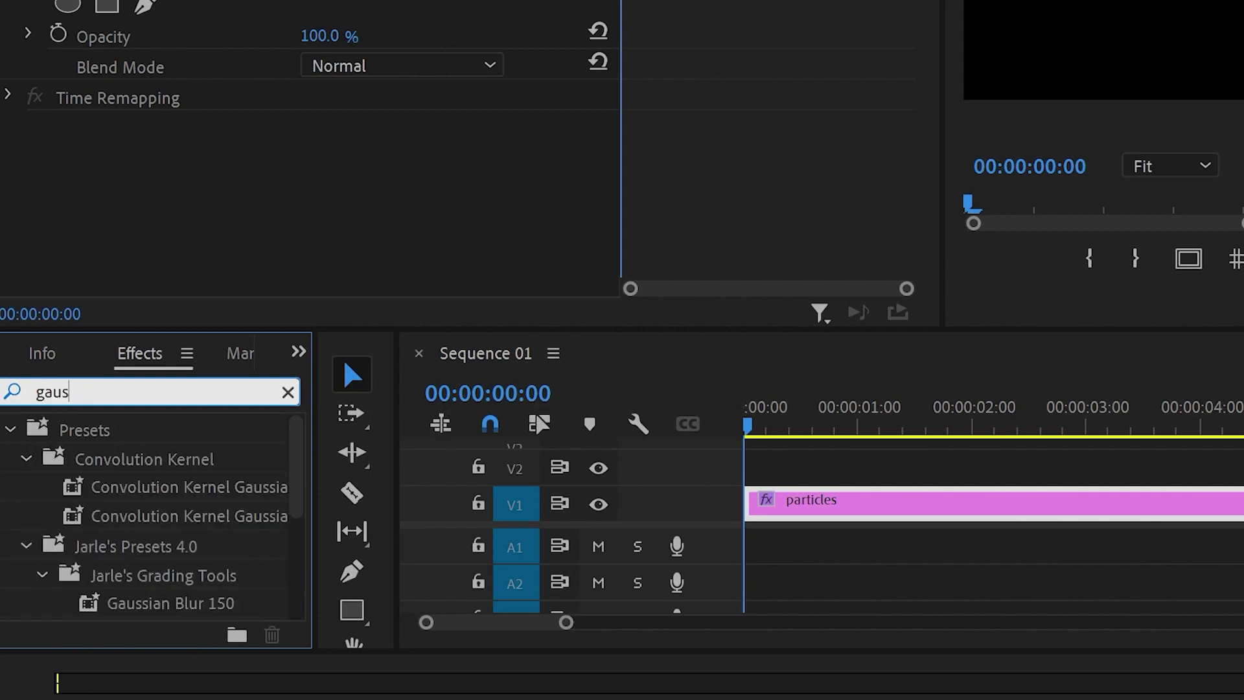
{"action": "scroll", "coordinate": [189, 513], "scroll_direction": "down", "scroll_amount": 5}
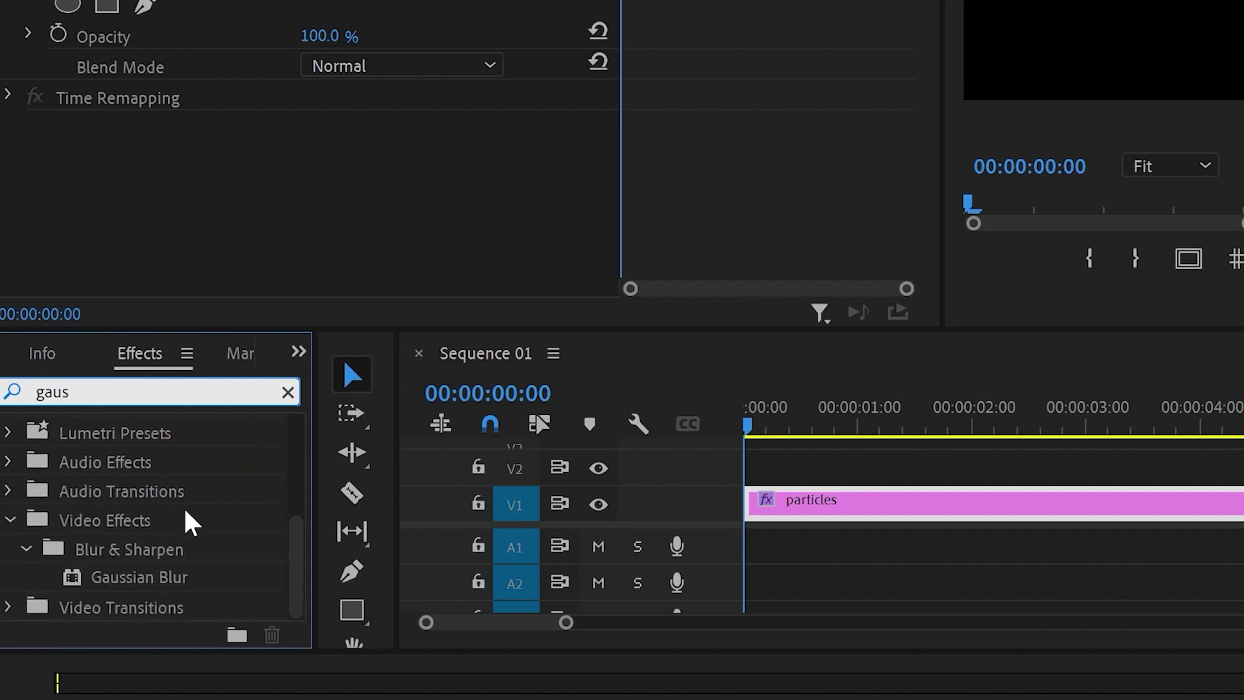
{"action": "left_click", "coordinate": [189, 582]}
{"action": "left_click_drag", "start_coordinate": [184, 591], "coordinate": [793, 521]}
- Search for 'fract' and apply VR Fractal Noise to the particles clip
{"action": "left_click", "coordinate": [195, 388]}
{"action": "key", "text": "ctrl+a"}
{"action": "key", "text": "BackSpace"}
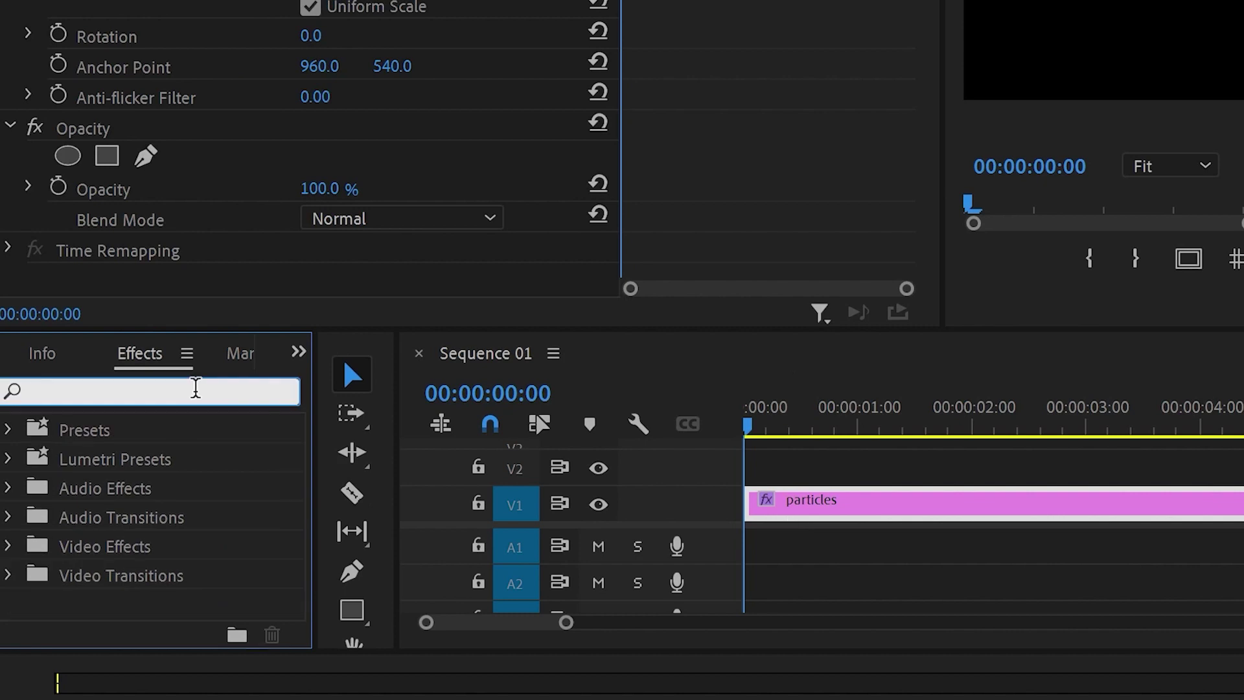
{"action": "type", "text": "fractal"}
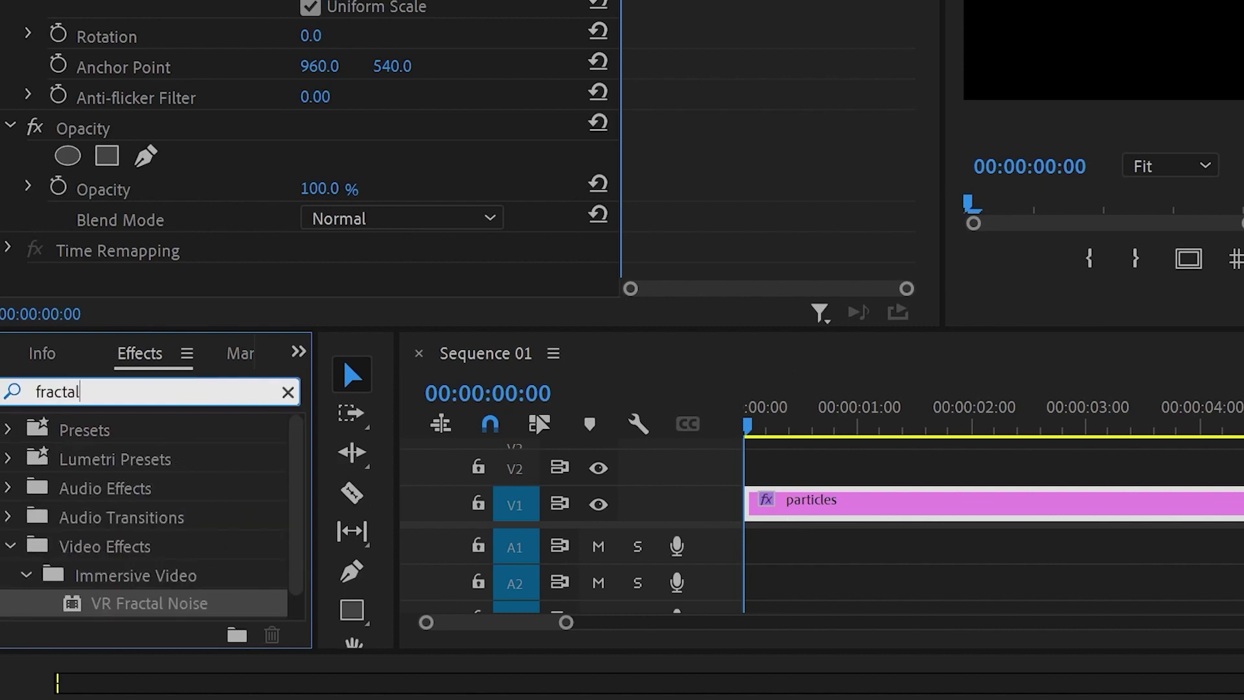
{"action": "left_click_drag", "start_coordinate": [186, 604], "coordinate": [855, 511]}
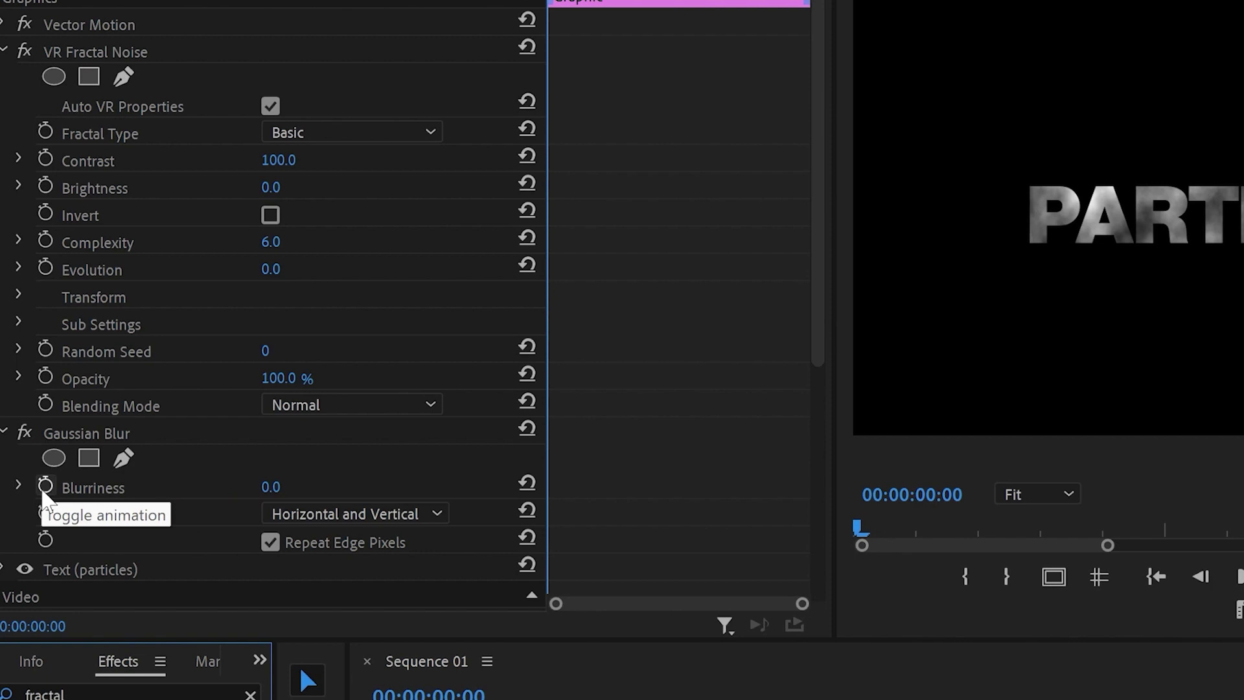
- Keyframe Blurriness at frame zero with a value of 5000
{"action": "left_click", "coordinate": [30, 380]}
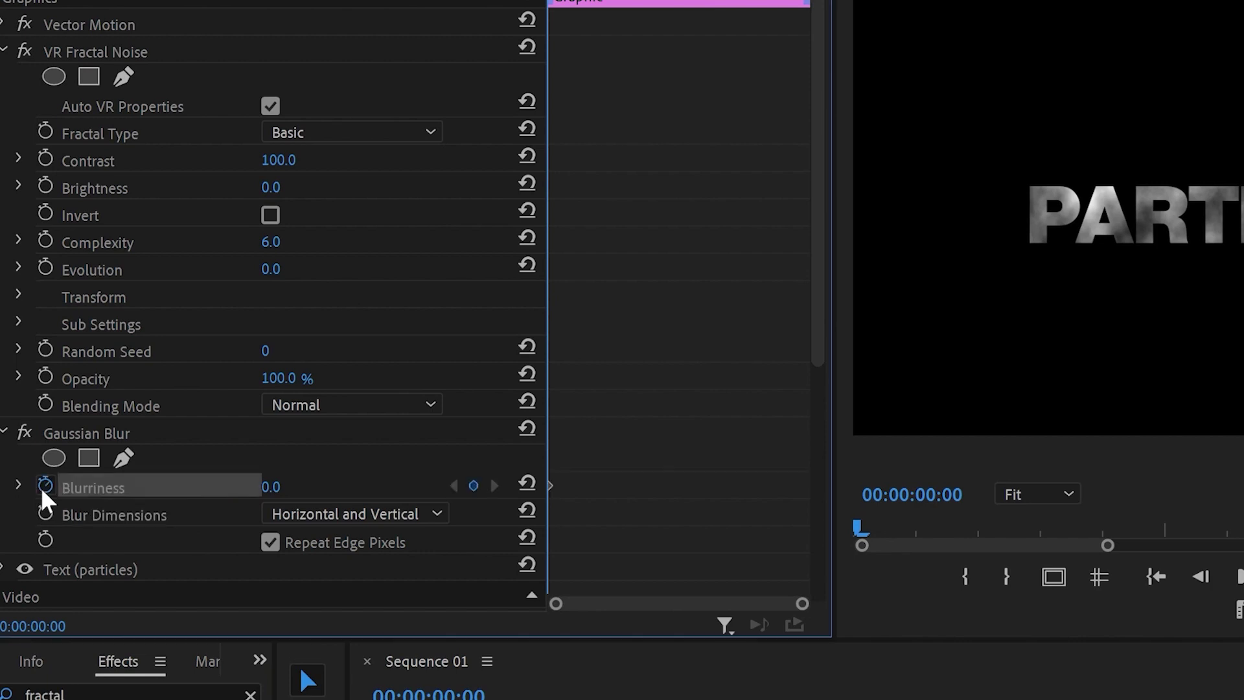
{"action": "left_click", "coordinate": [273, 486]}
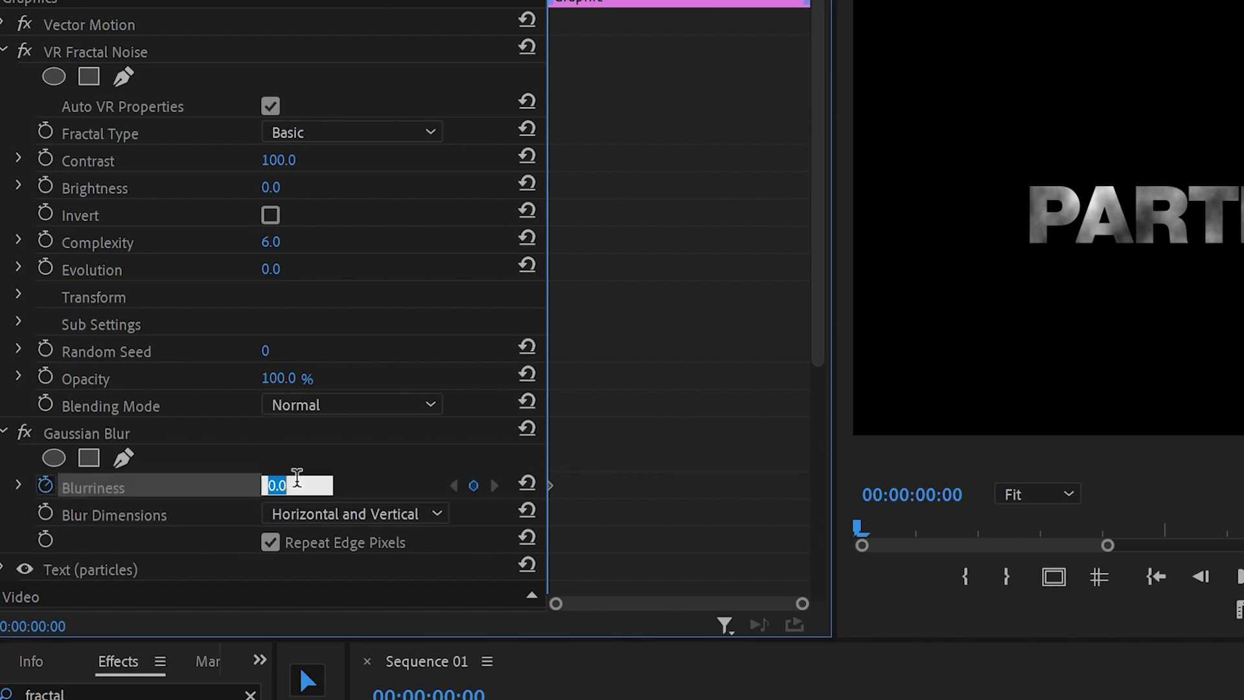
{"action": "type", "text": "5000"}
{"action": "key", "text": "Return"}
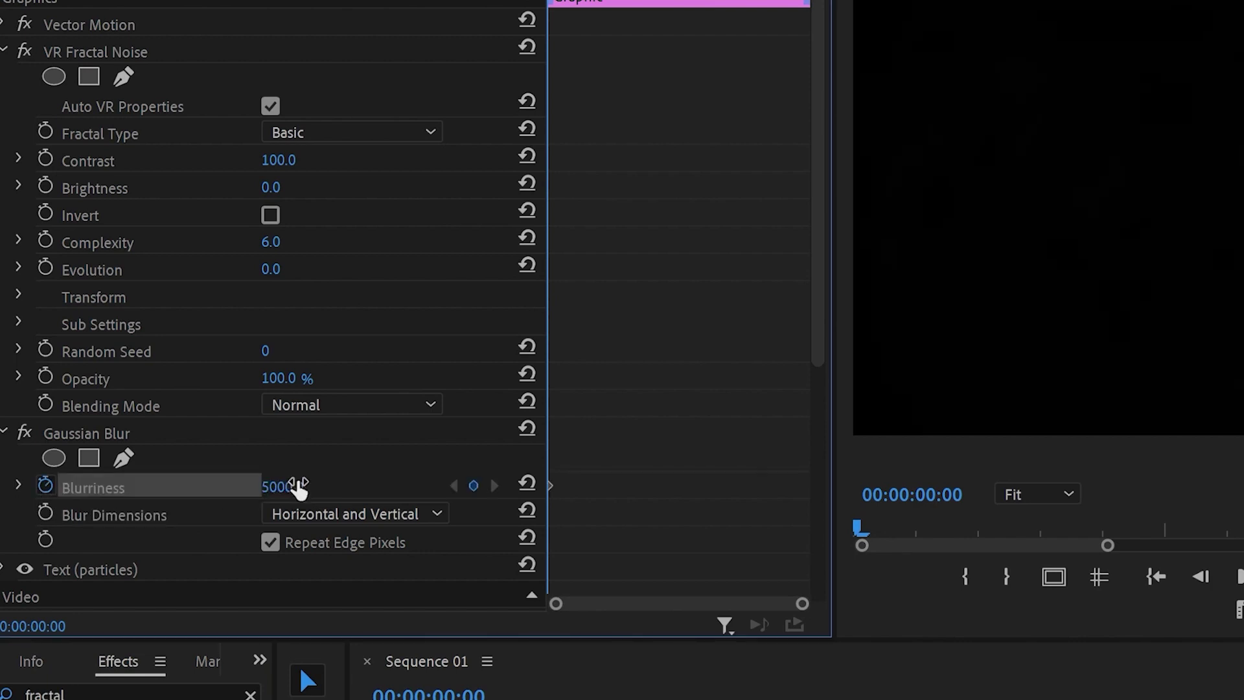
- Keep the Basic fractal type, keyframe Evolution and Random Seed at 50, then preview
{"action": "left_click", "coordinate": [431, 132]}
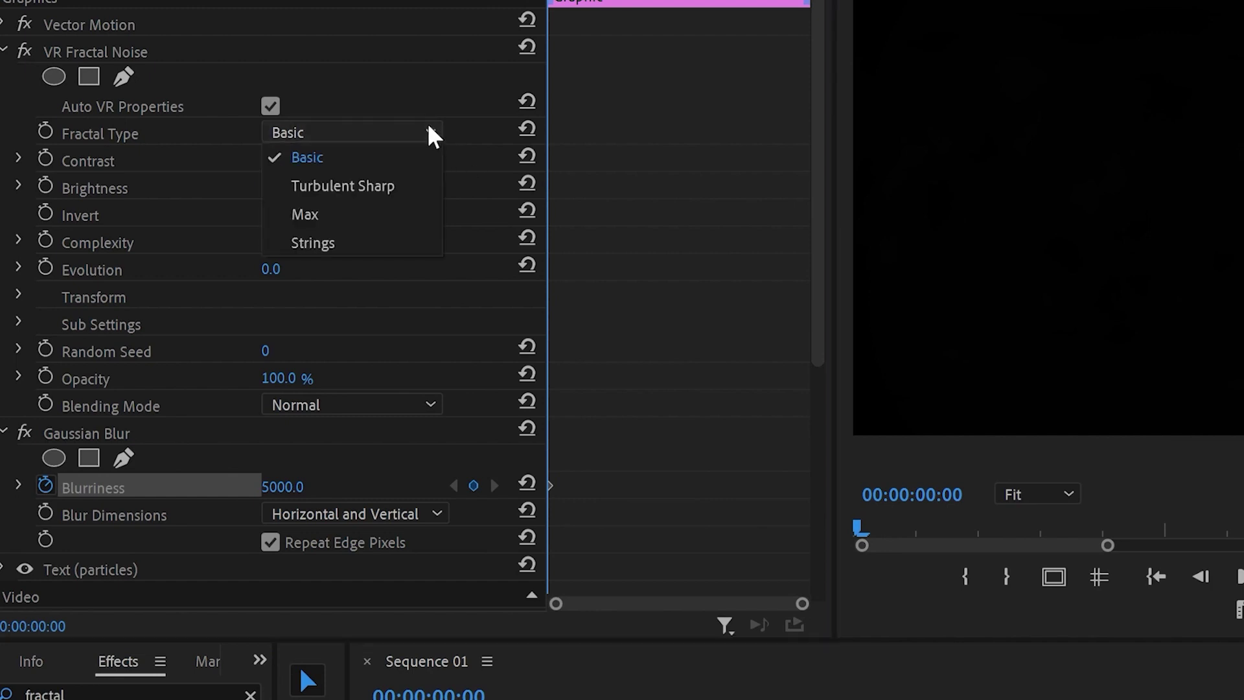
{"action": "left_click", "coordinate": [372, 157]}
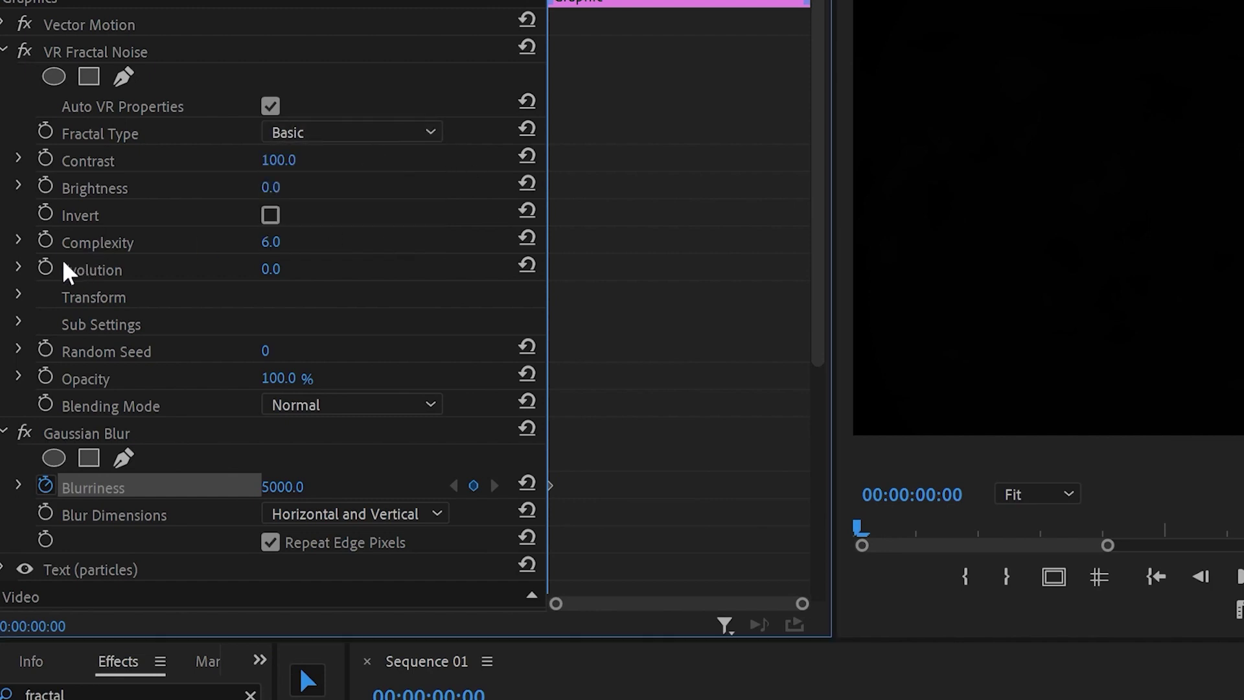
{"action": "left_click", "coordinate": [45, 268]}
{"action": "left_click", "coordinate": [46, 349]}
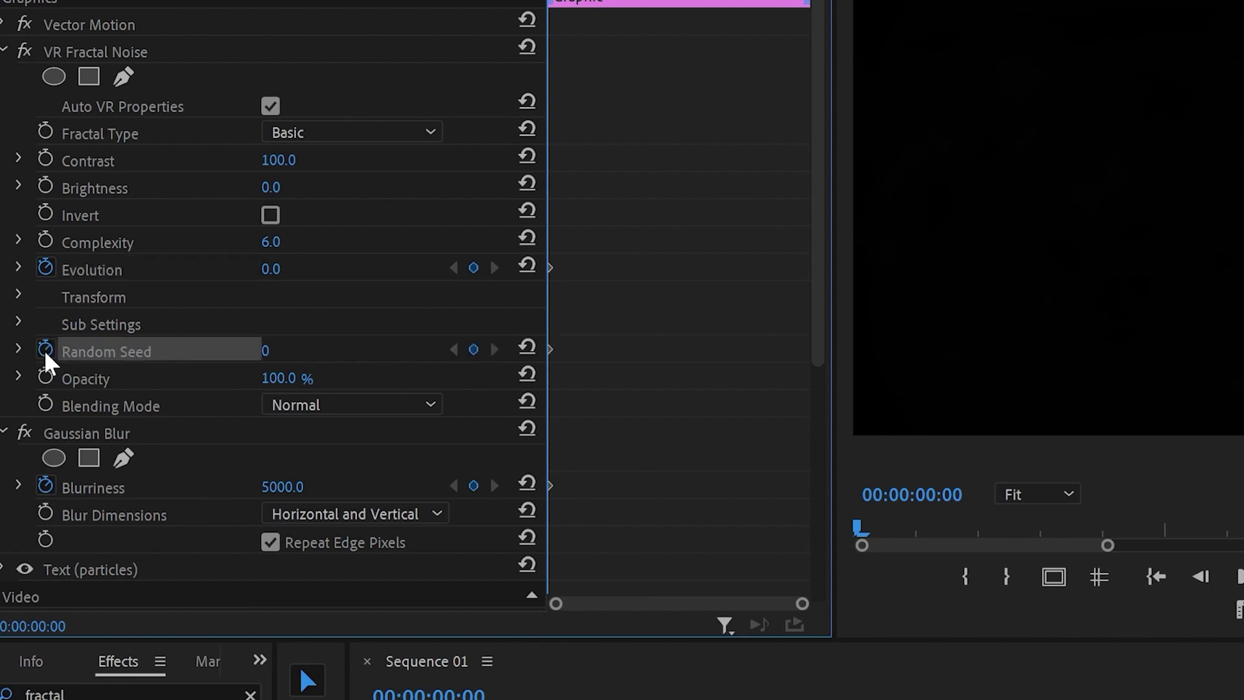
{"action": "left_click", "coordinate": [265, 349]}
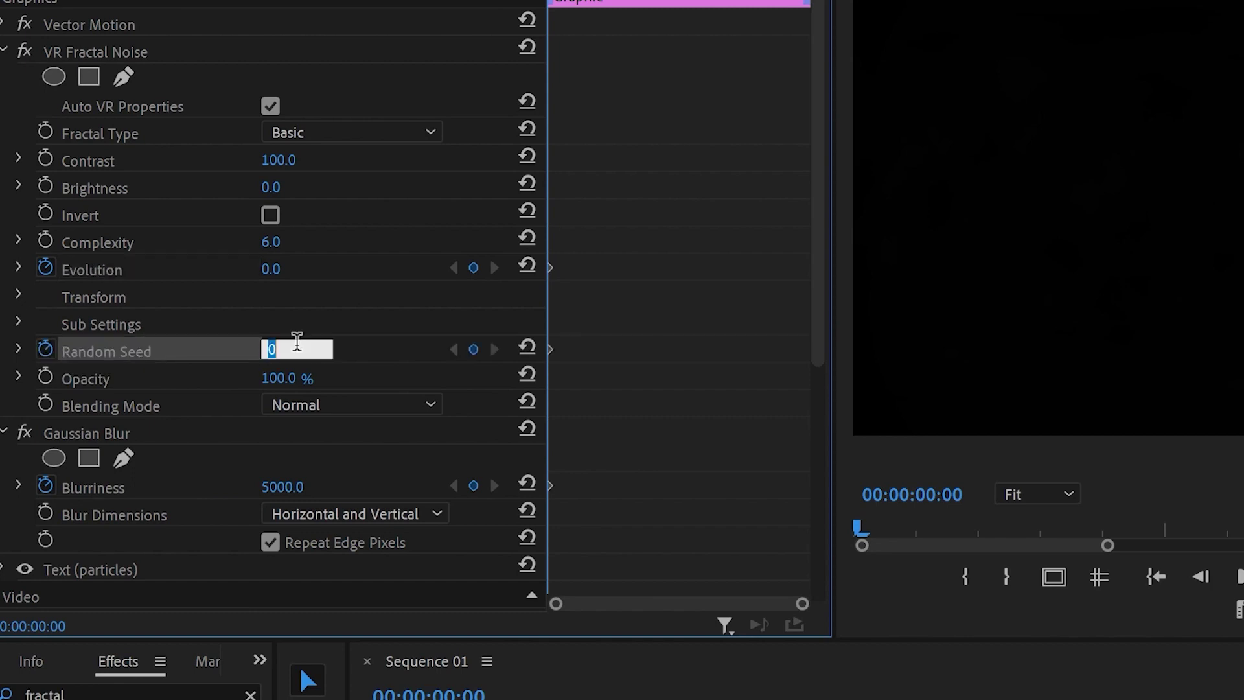
{"action": "key", "text": "Return"}
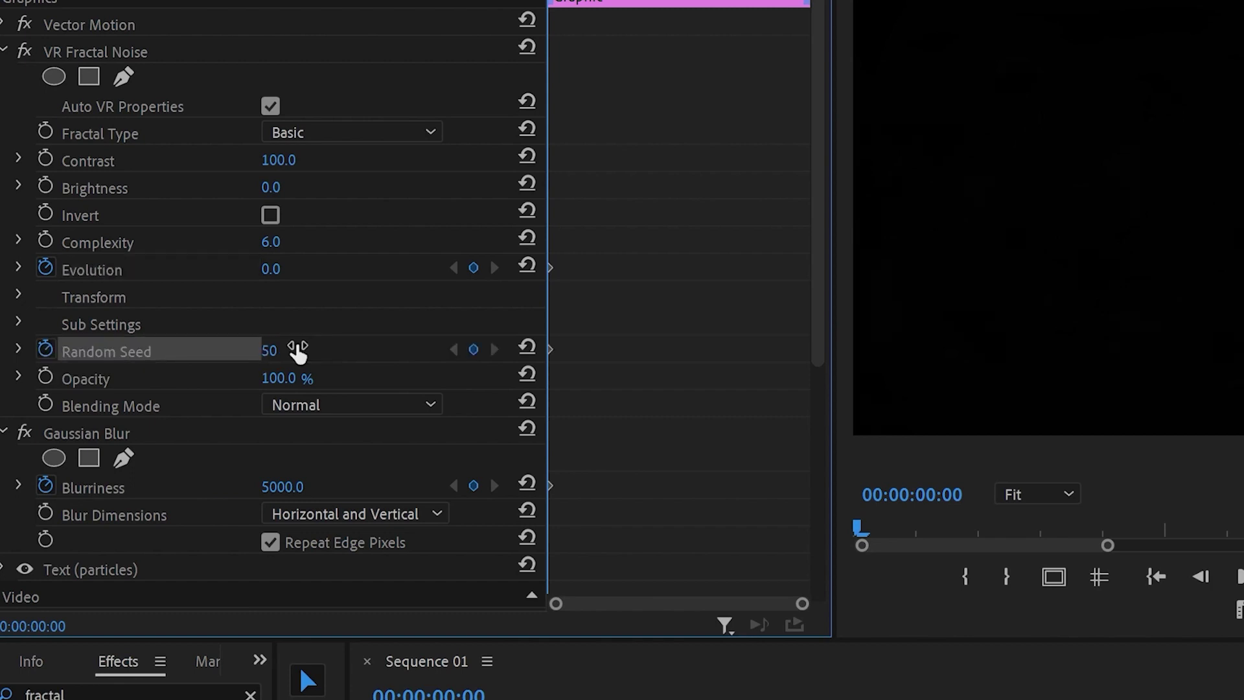
{"action": "key", "text": "space"}
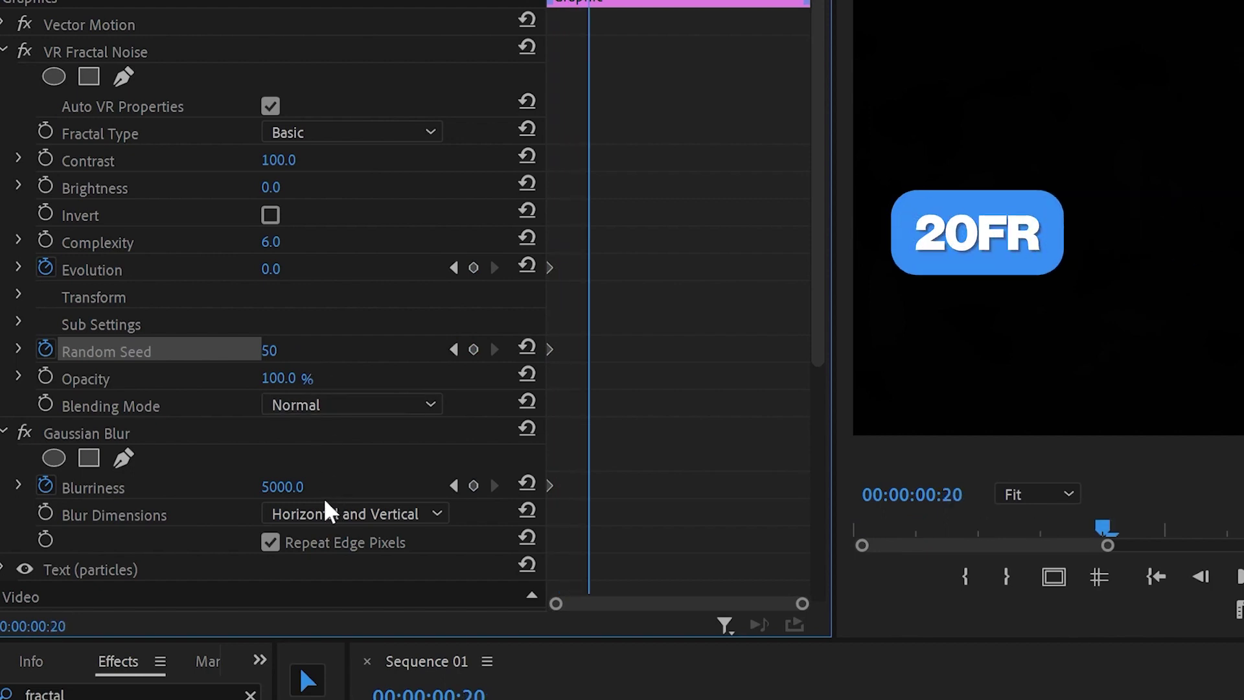
- At 00:20 set Blurriness 0, Random Seed 20 and Evolution 206°
{"action": "left_click", "coordinate": [302, 494]}
{"action": "type", "text": "0"}
{"action": "key", "text": "Return"}
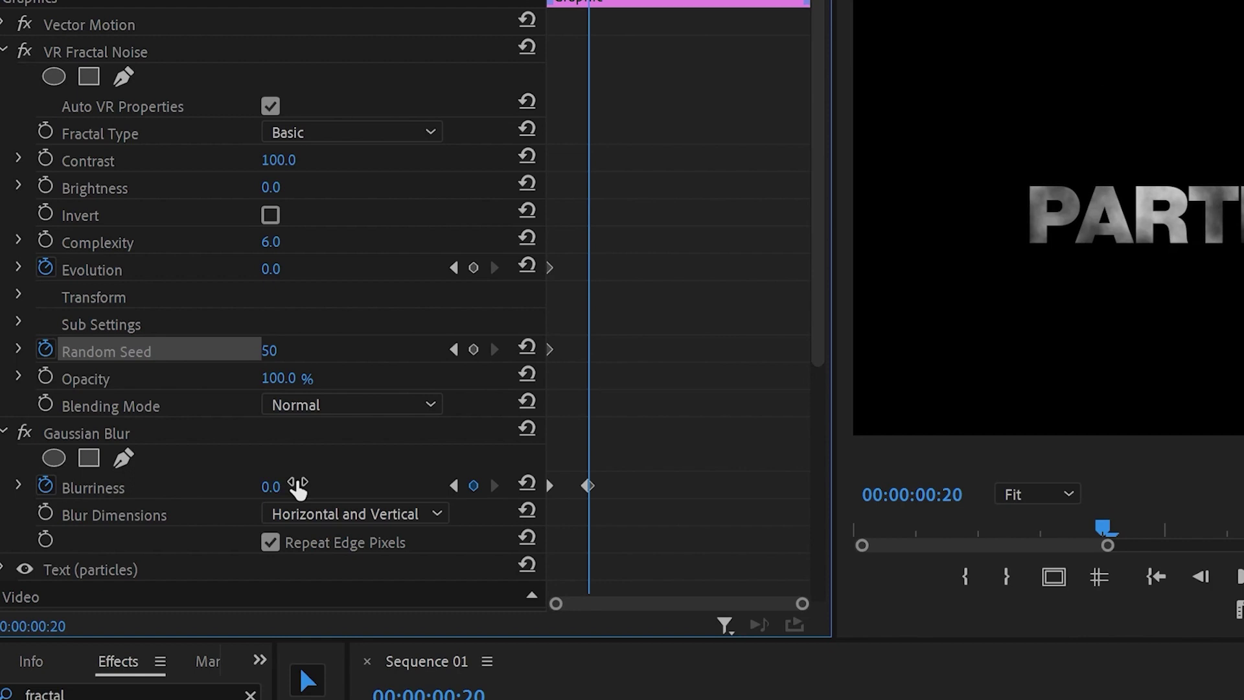
{"action": "left_click", "coordinate": [268, 351]}
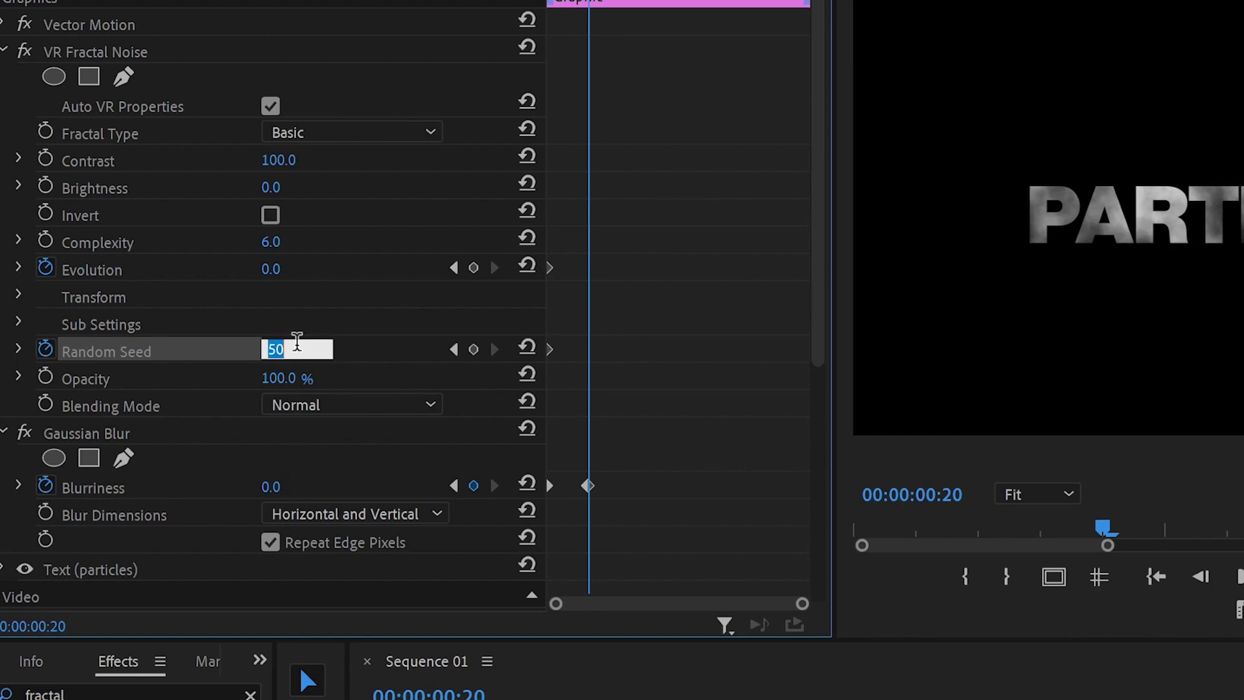
{"action": "type", "text": "20"}
{"action": "key", "text": "Return"}
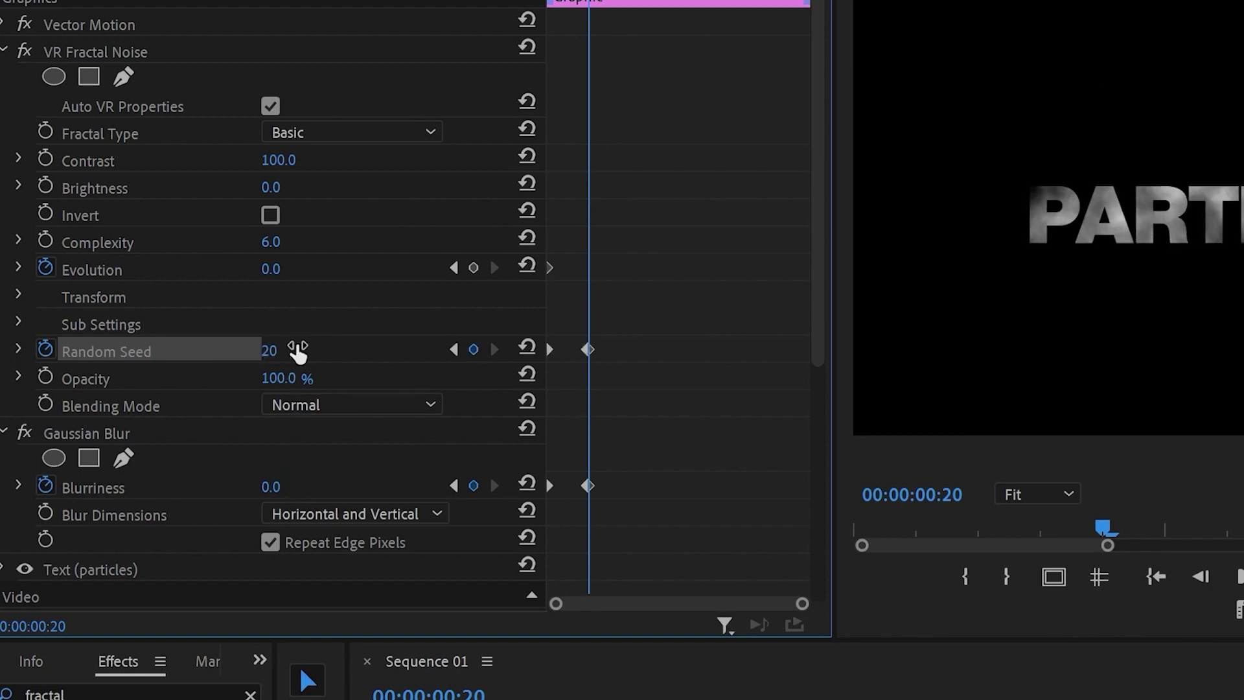
{"action": "left_click", "coordinate": [271, 269]}
{"action": "type", "text": "20"}
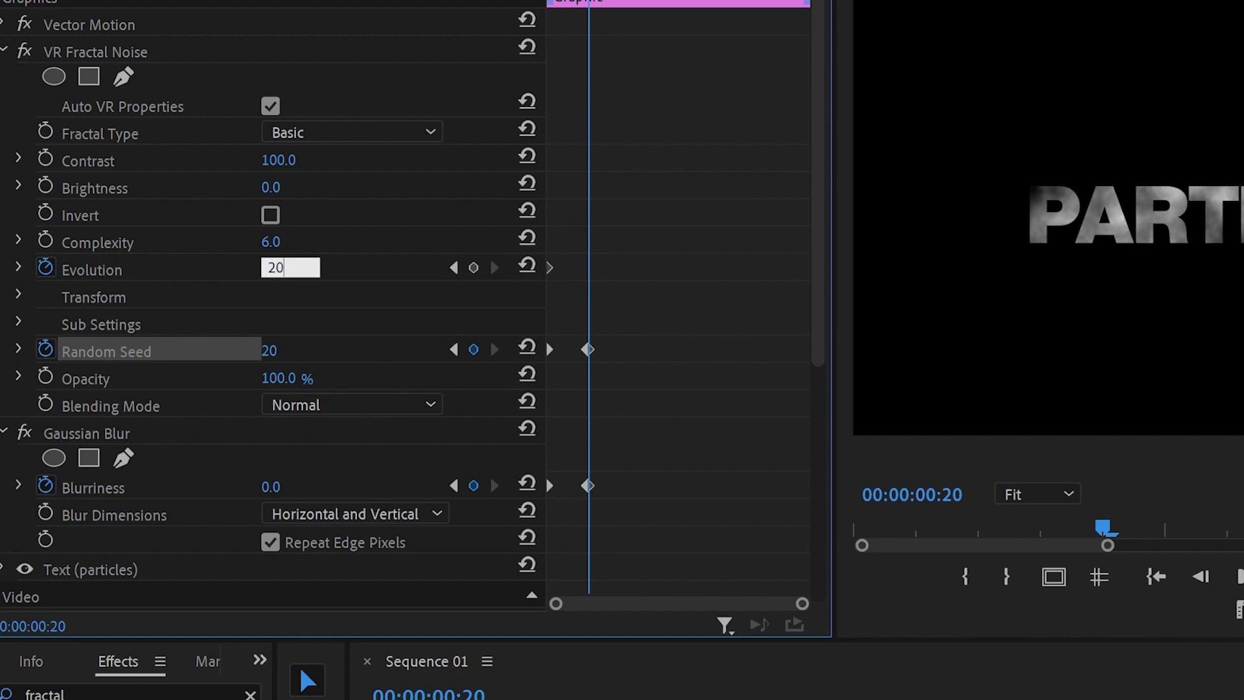
{"action": "type", "text": "6"}
{"action": "key", "text": "Return"}
{"action": "key", "text": "space"}
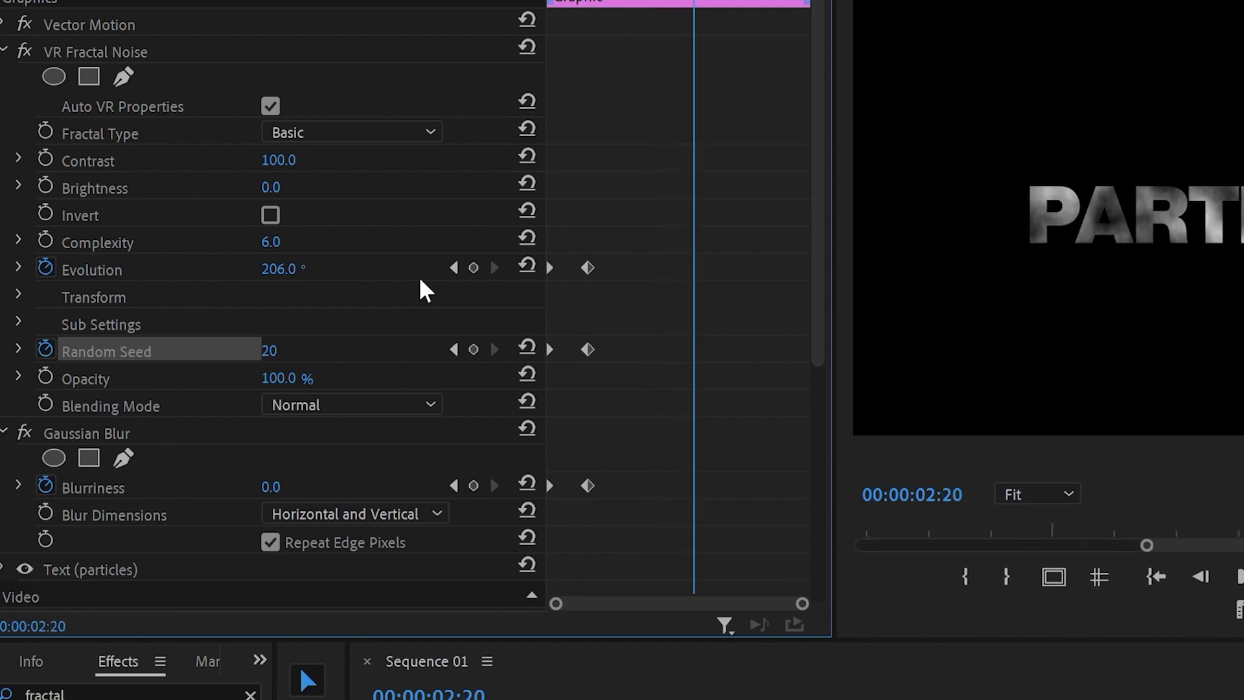
- At 02:20 keyframe Blurriness and Evolution unchanged and set Random Seed back to 50
{"action": "left_click", "coordinate": [474, 485]}
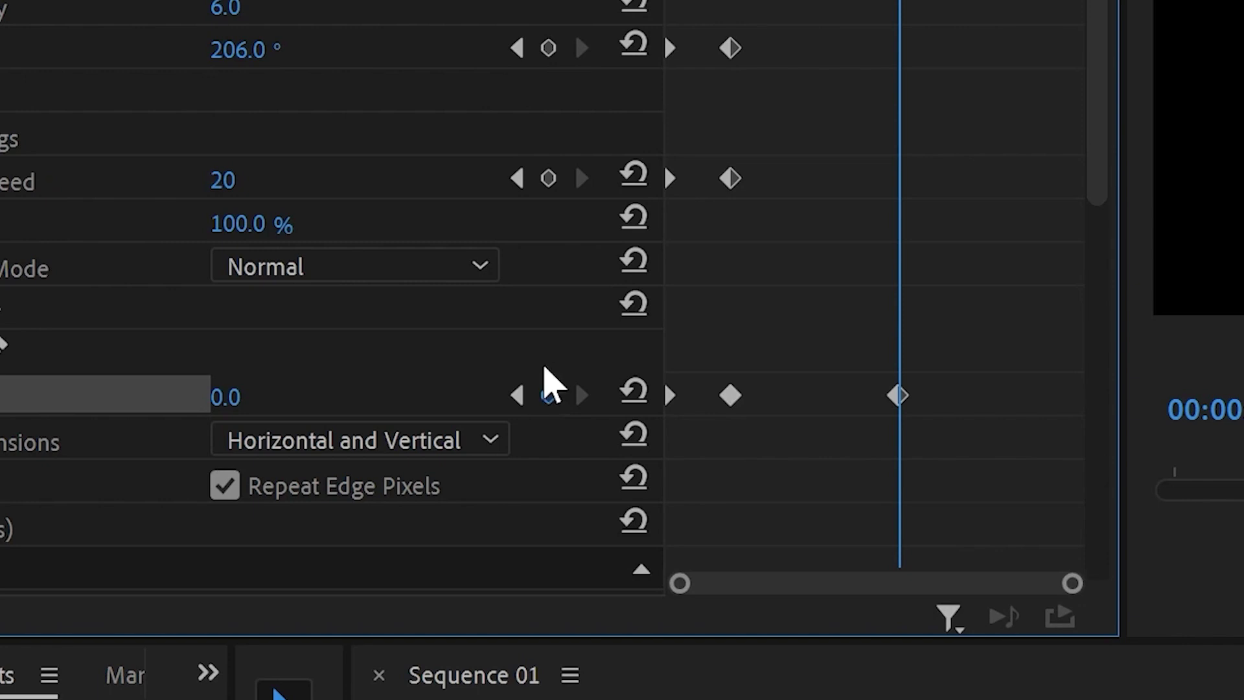
{"action": "left_click", "coordinate": [265, 166]}
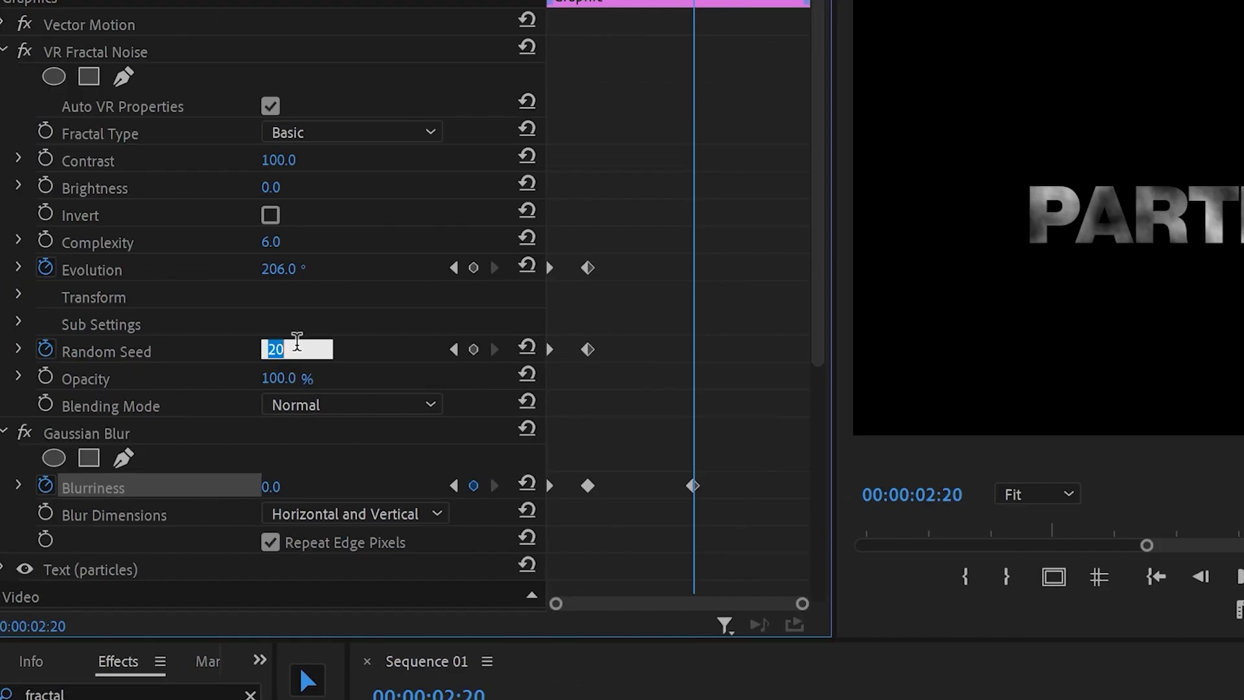
{"action": "type", "text": "50"}
{"action": "key", "text": "Return"}
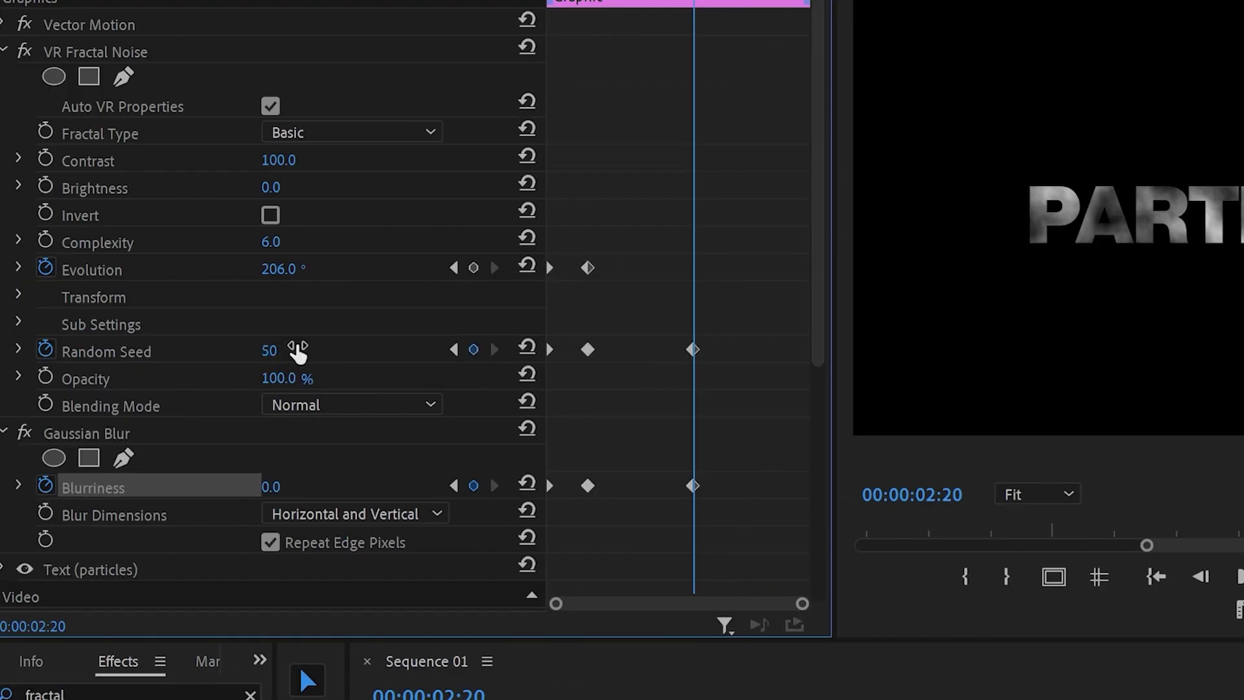
{"action": "left_click", "coordinate": [474, 268]}
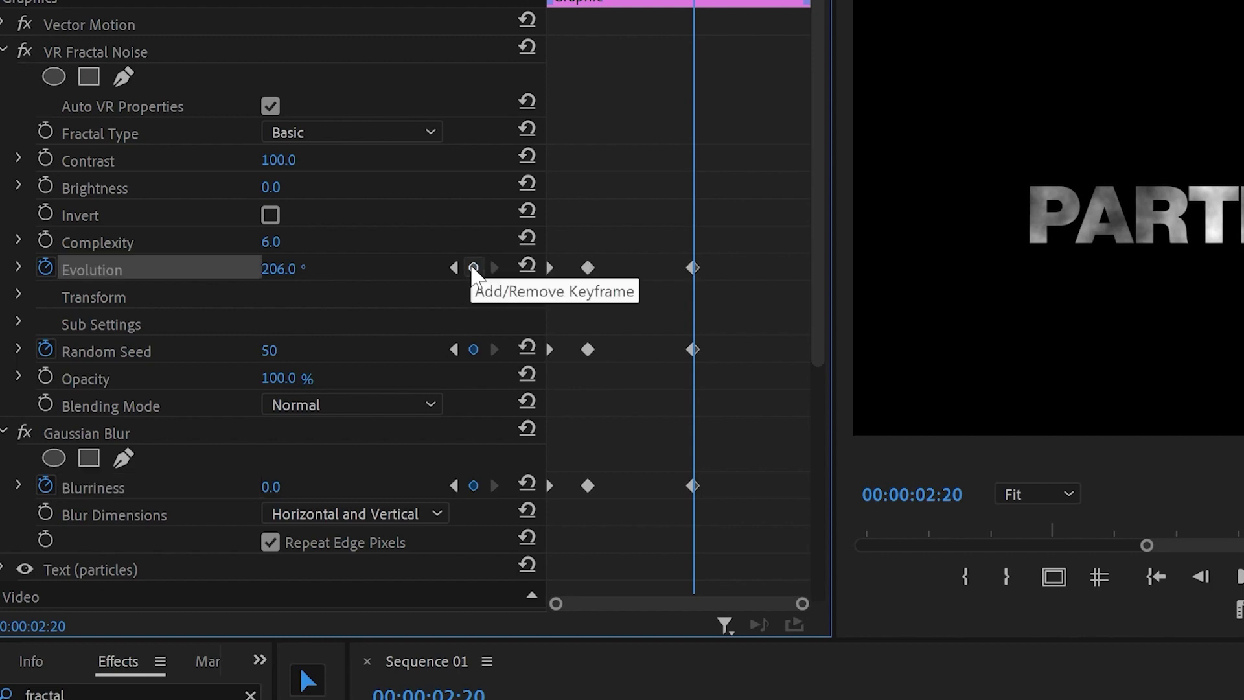
{"action": "key", "text": "space"}
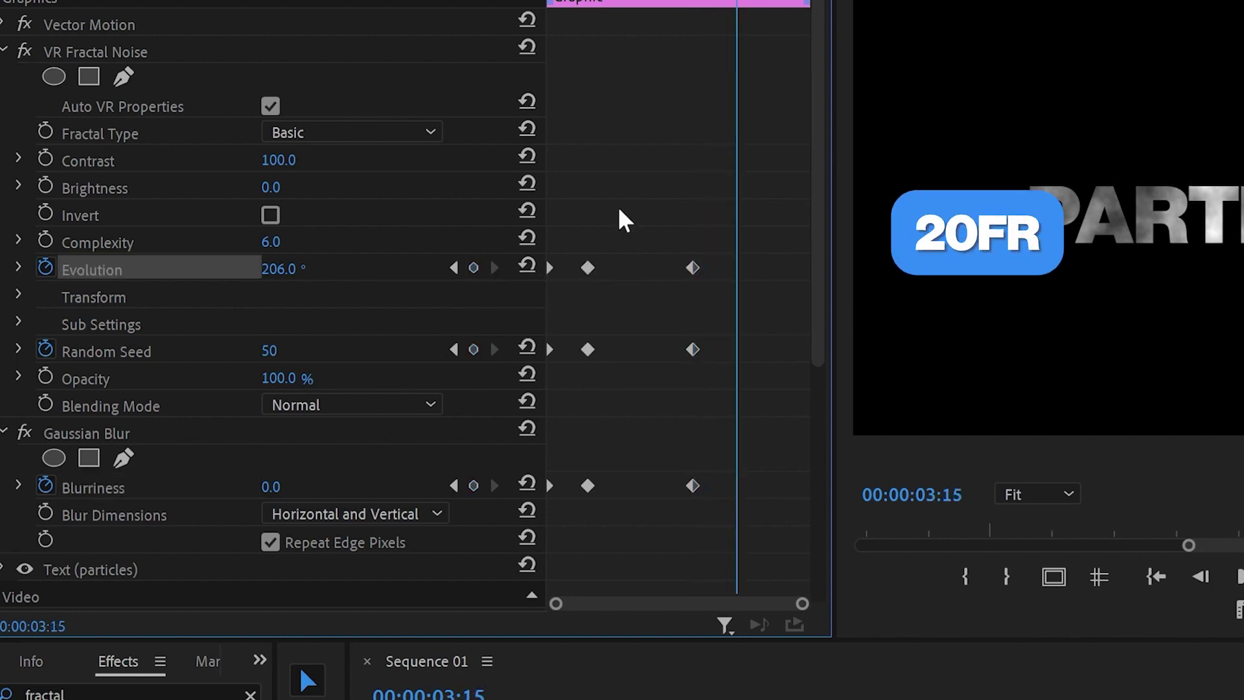
- At 03:15 set Evolution to 0° and Blurriness to 5000
{"action": "left_click", "coordinate": [290, 264]}
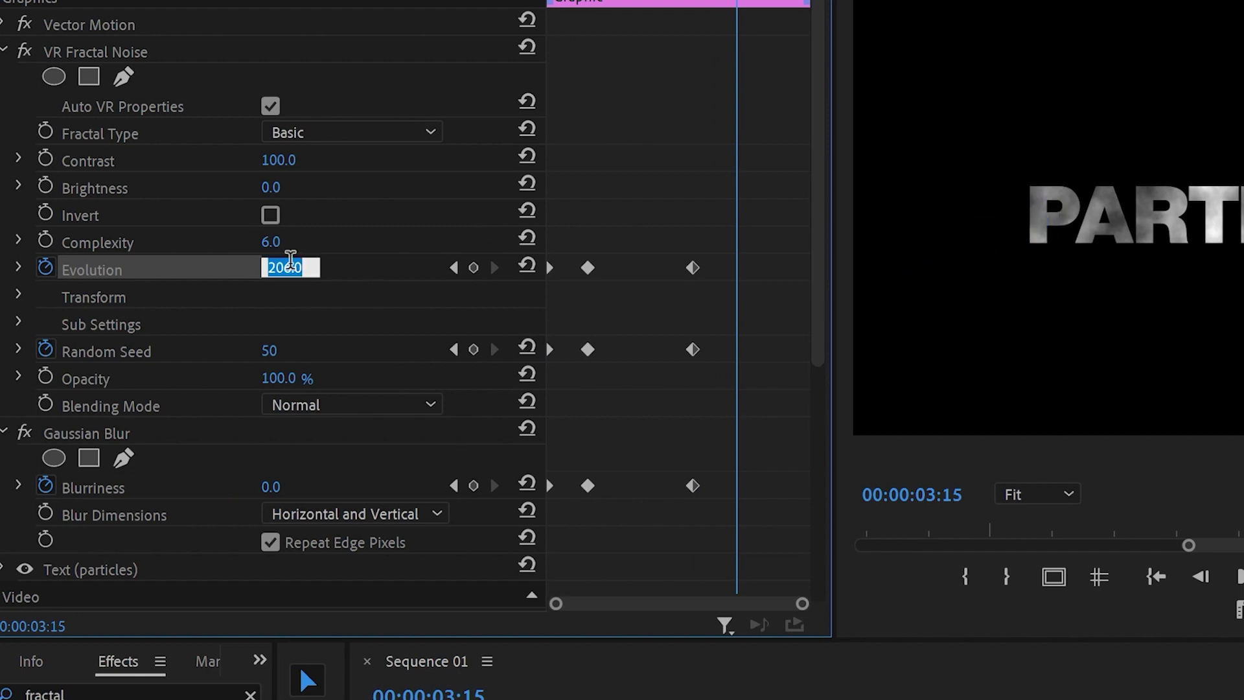
{"action": "type", "text": "0"}
{"action": "key", "text": "Return"}
{"action": "left_click", "coordinate": [297, 479]}
{"action": "type", "text": "5000"}
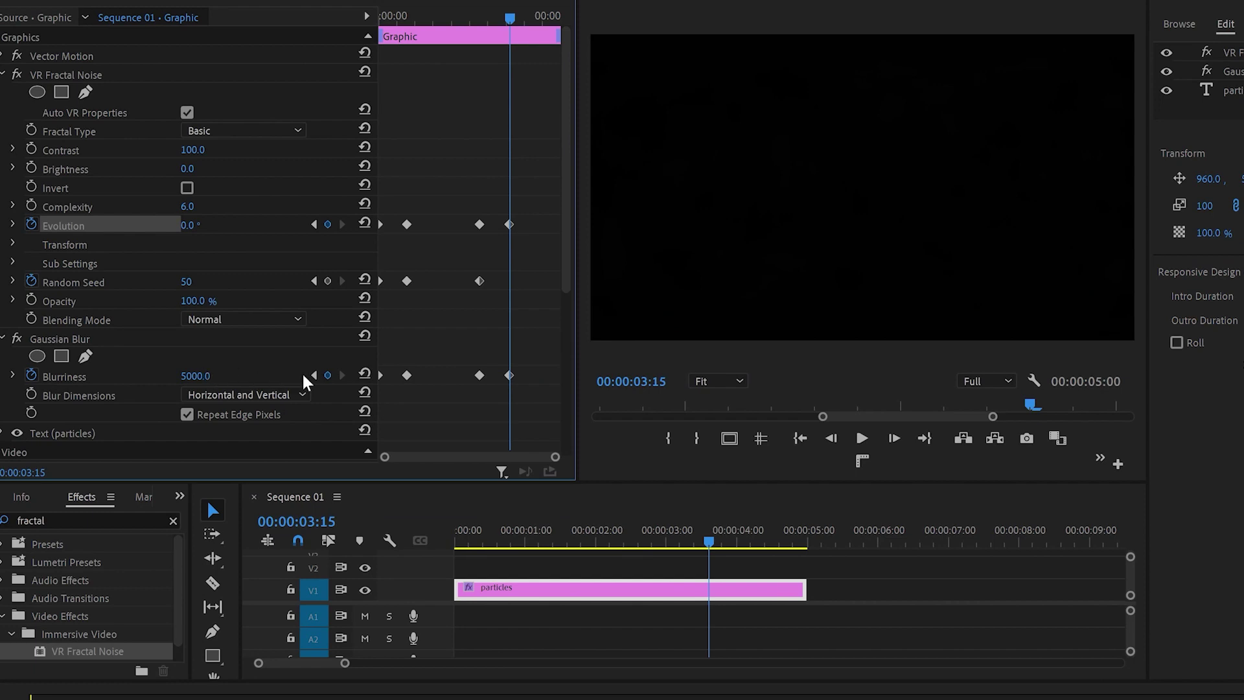
- Apply Ease Out and Ease In to the Blurriness keyframes
{"action": "right_click", "coordinate": [485, 378]}
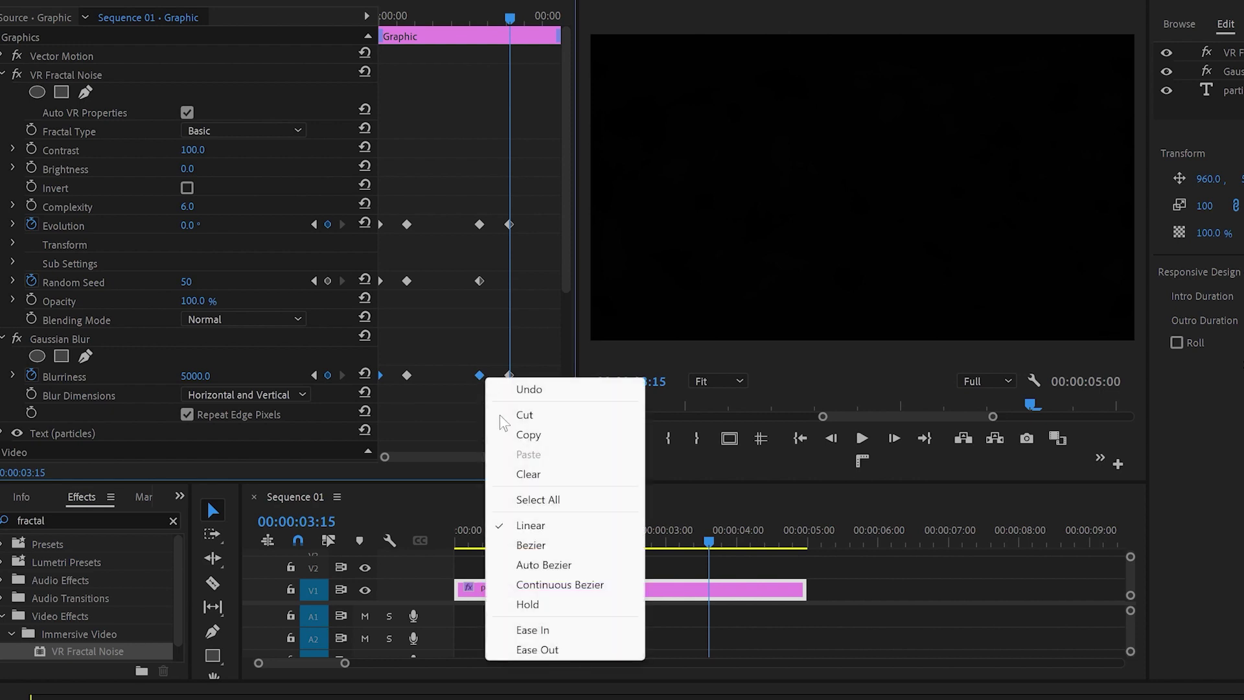
{"action": "left_click", "coordinate": [589, 649]}
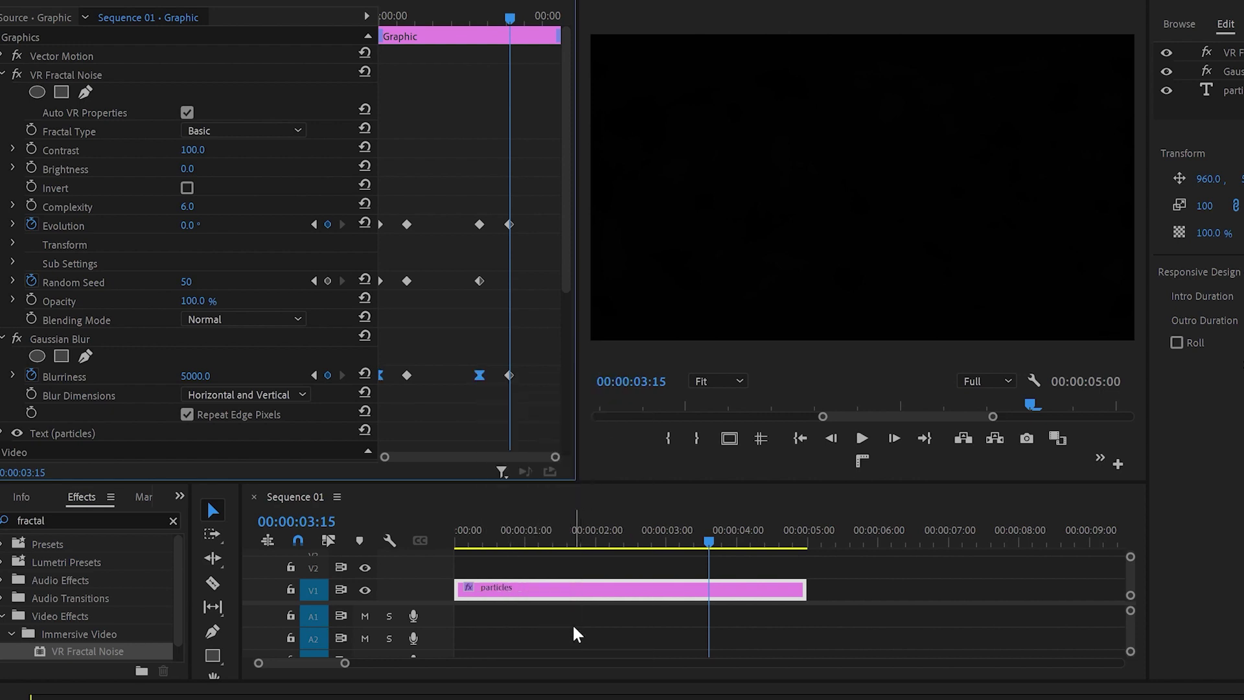
{"action": "right_click", "coordinate": [511, 377]}
{"action": "left_click", "coordinate": [595, 623]}
- Apply Ease Out and Ease In to the Evolution keyframes, then replay from the start
{"action": "right_click", "coordinate": [479, 226]}
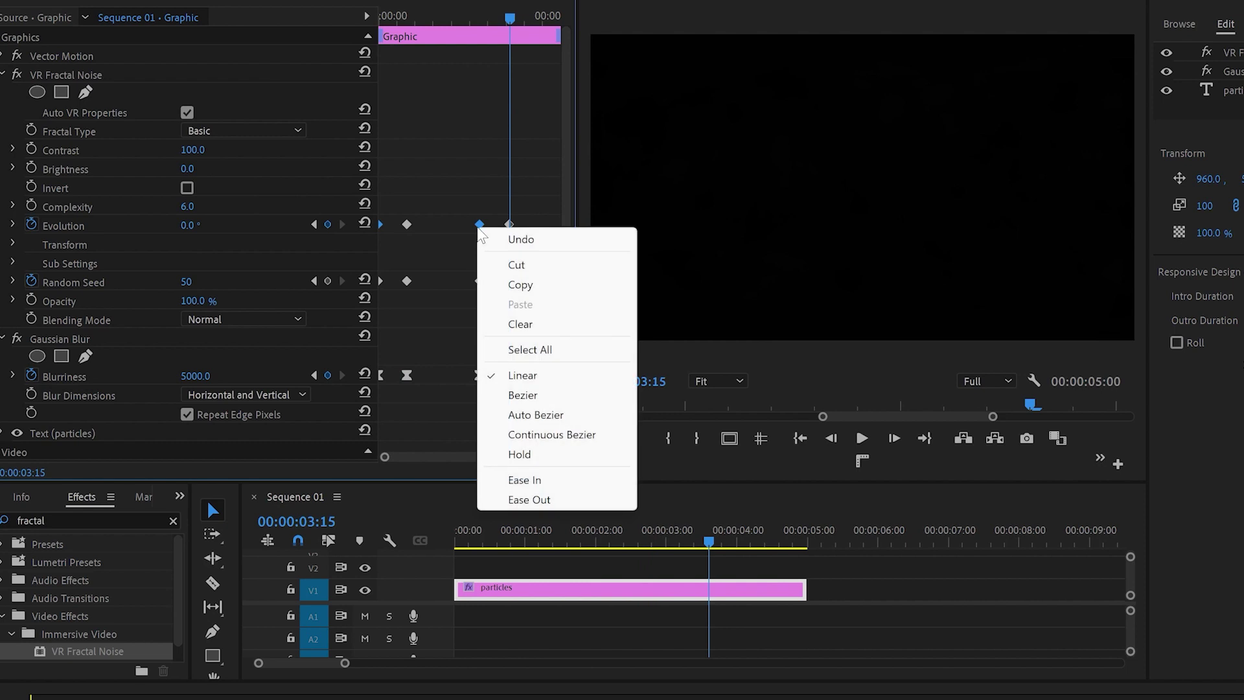
{"action": "left_click", "coordinate": [577, 496]}
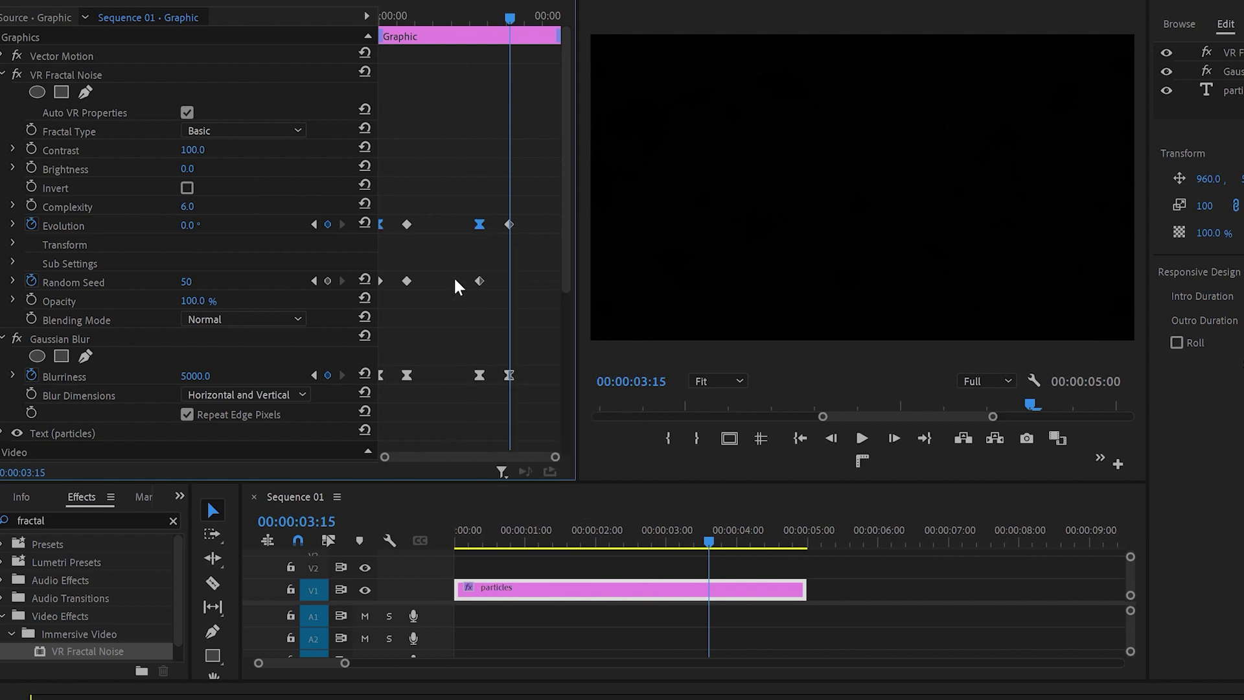
{"action": "right_click", "coordinate": [509, 227]}
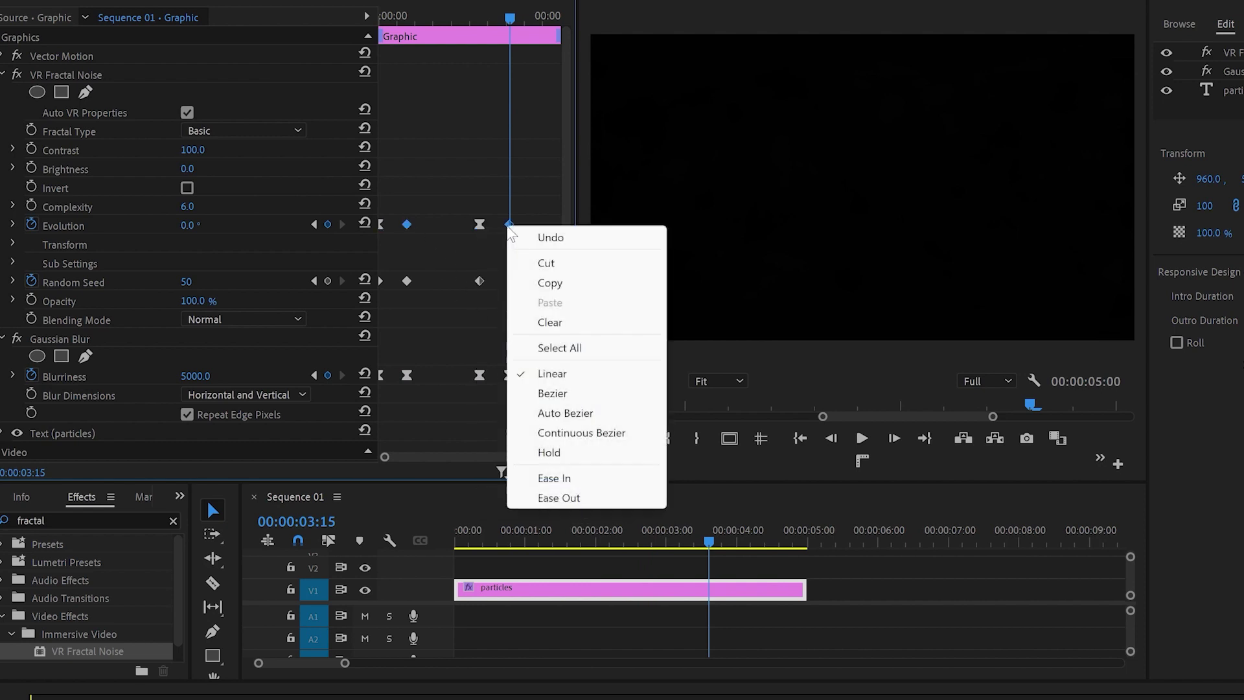
{"action": "left_click", "coordinate": [580, 477]}
{"action": "key", "text": "Home"}
{"action": "key", "text": "space"}
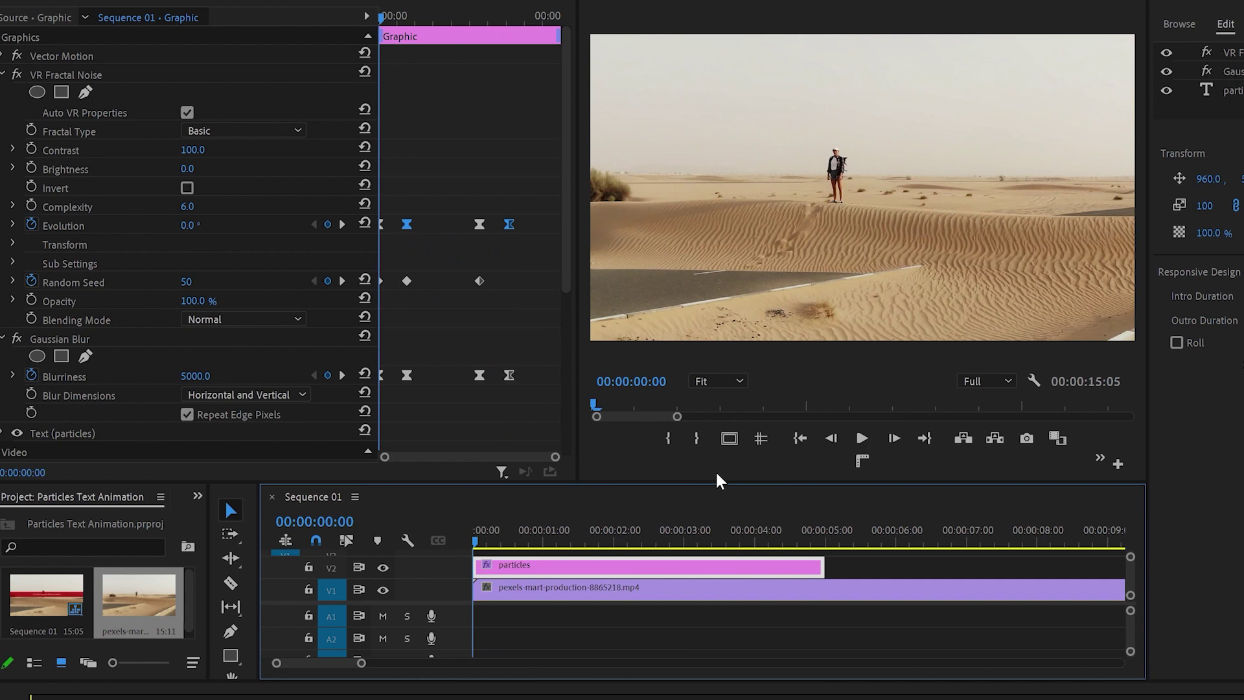
- Select the particles text layer and sample the desert sand as its fill colour
{"action": "key", "text": "space"}
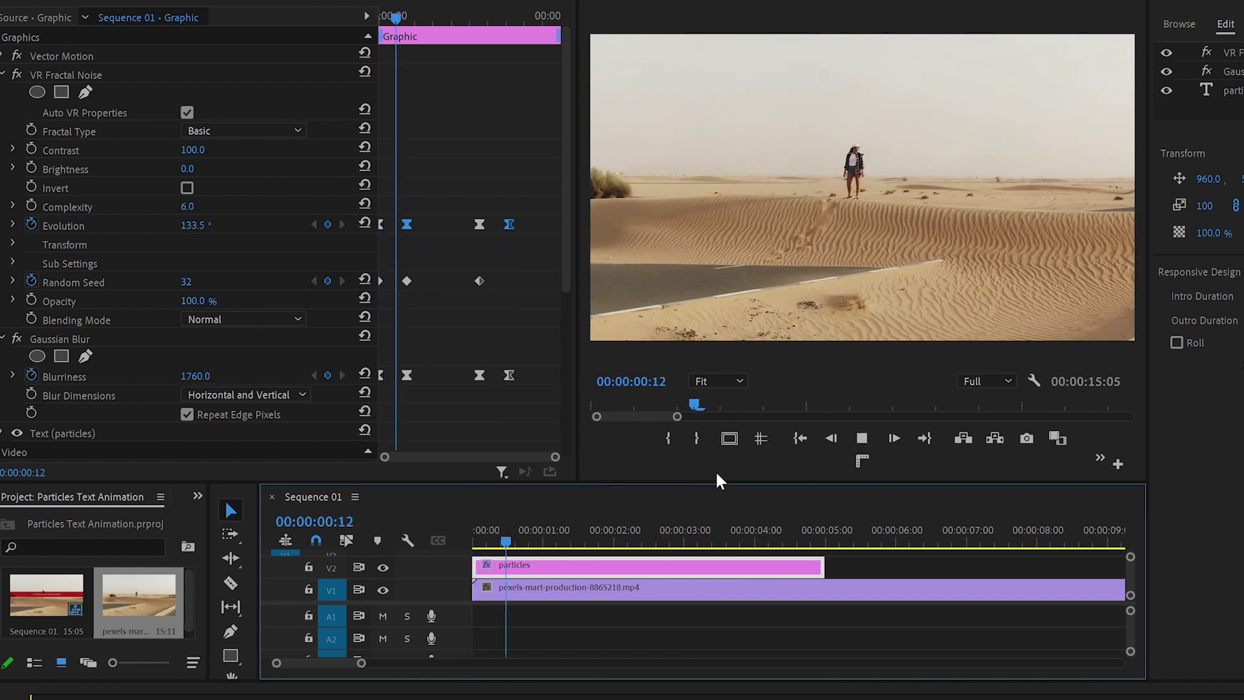
{"action": "key", "text": "space"}
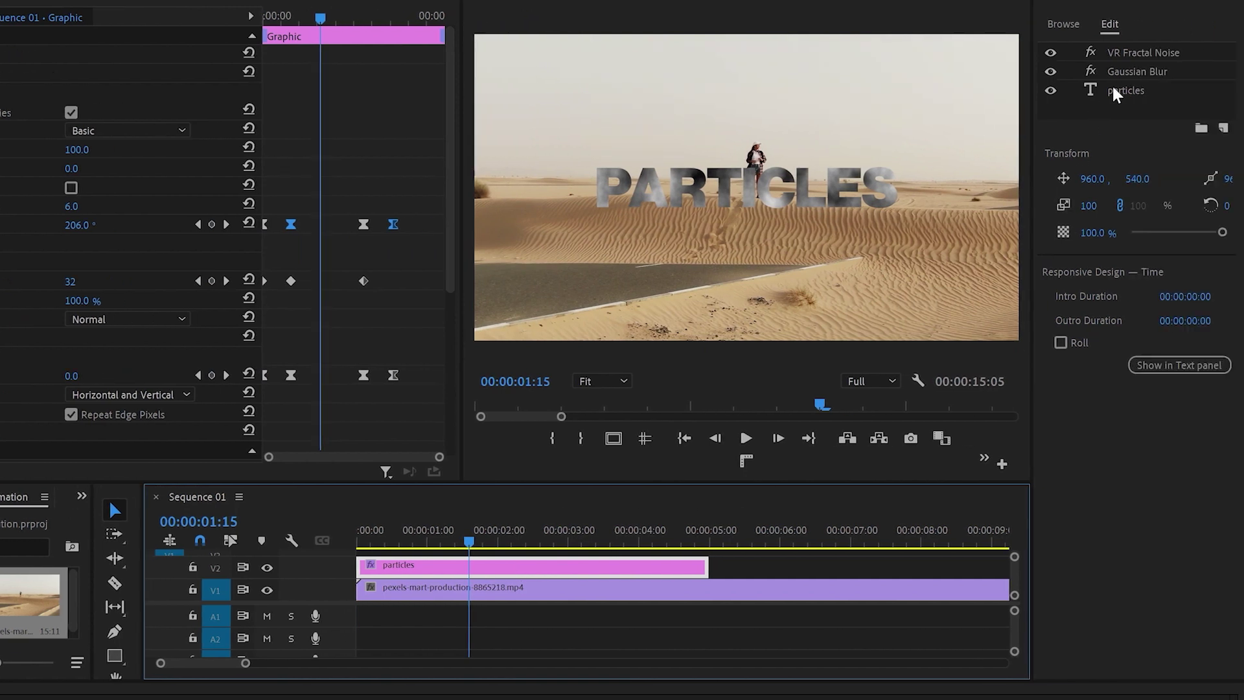
{"action": "left_click", "coordinate": [1115, 92]}
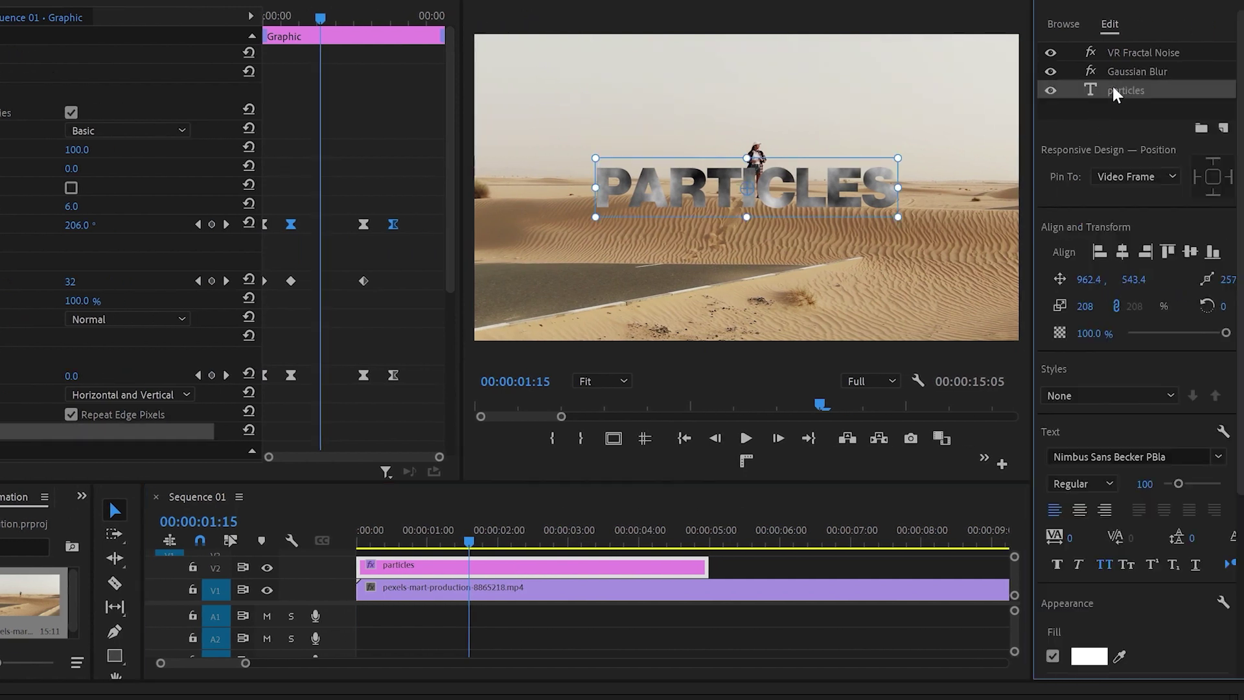
{"action": "left_click", "coordinate": [1119, 657]}
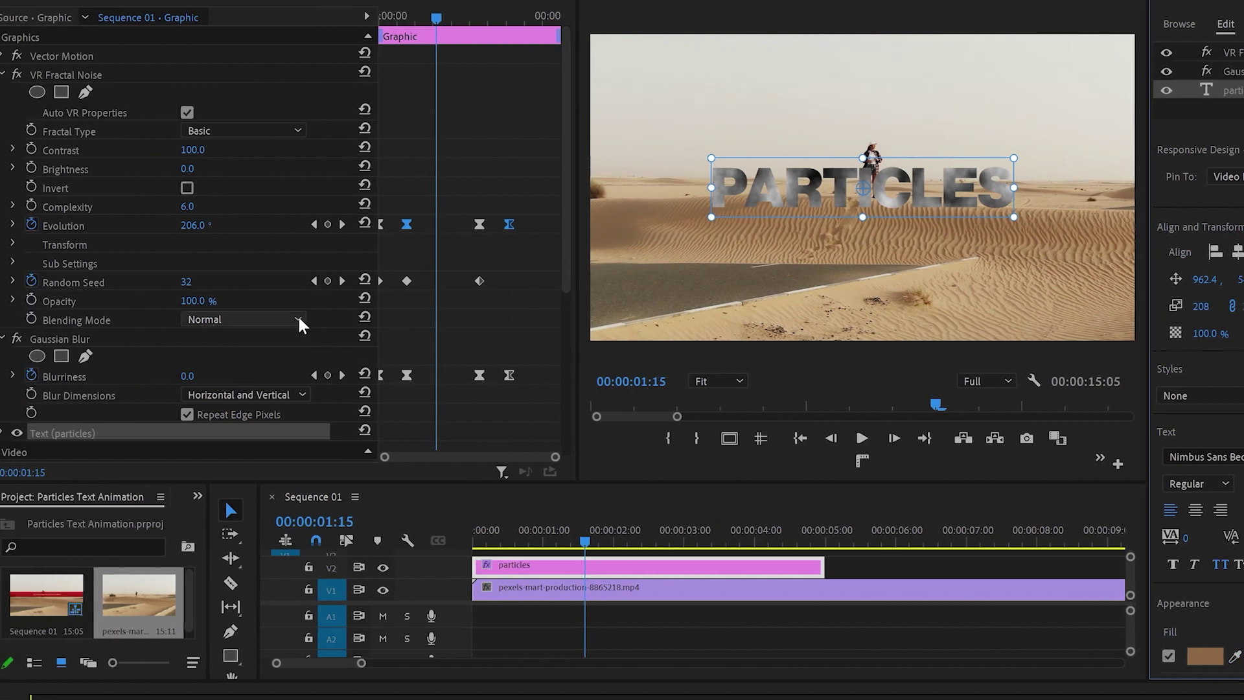
- Set the VR Fractal Noise blending mode to Add and replay from the start
{"action": "left_click", "coordinate": [298, 317]}
{"action": "left_click", "coordinate": [269, 381]}
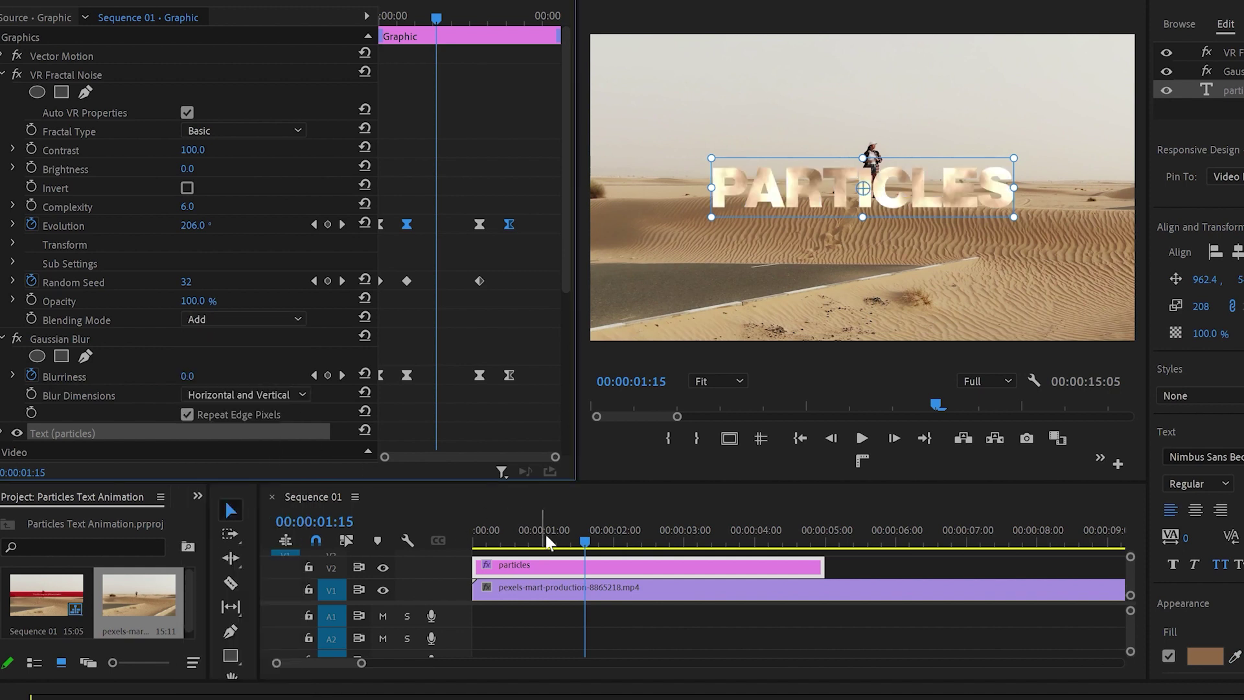
{"action": "left_click_drag", "start_coordinate": [581, 544], "coordinate": [417, 519]}
{"action": "key", "text": "space"}
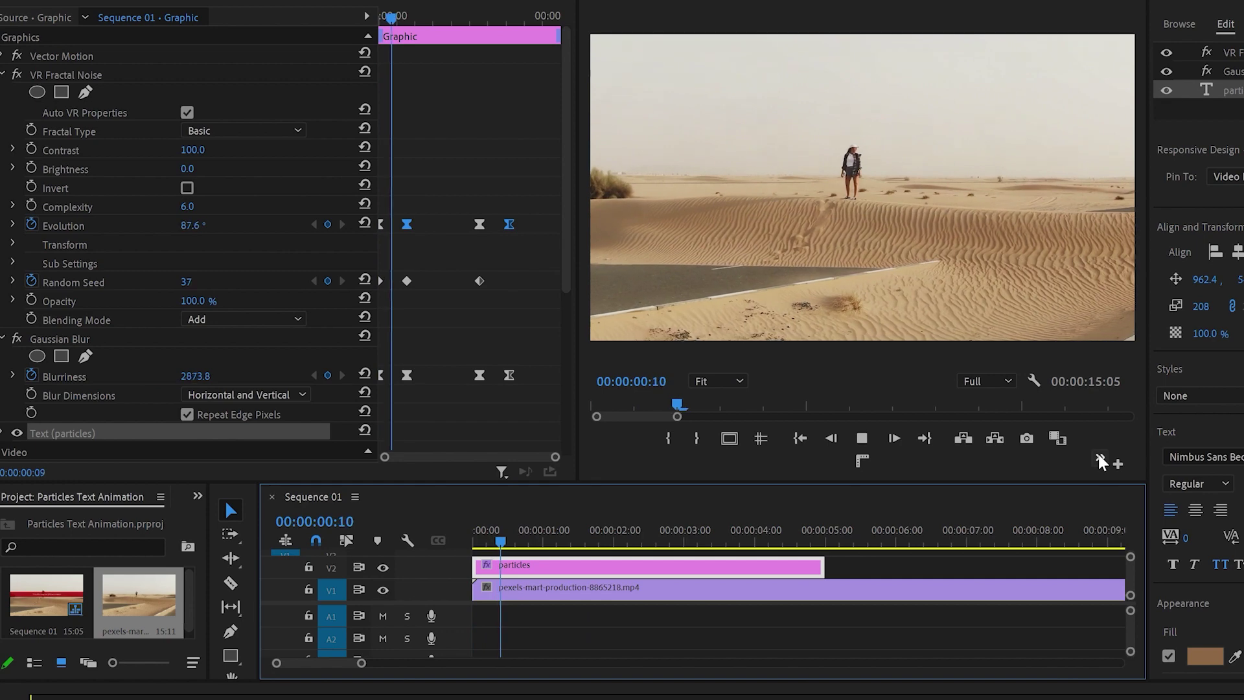